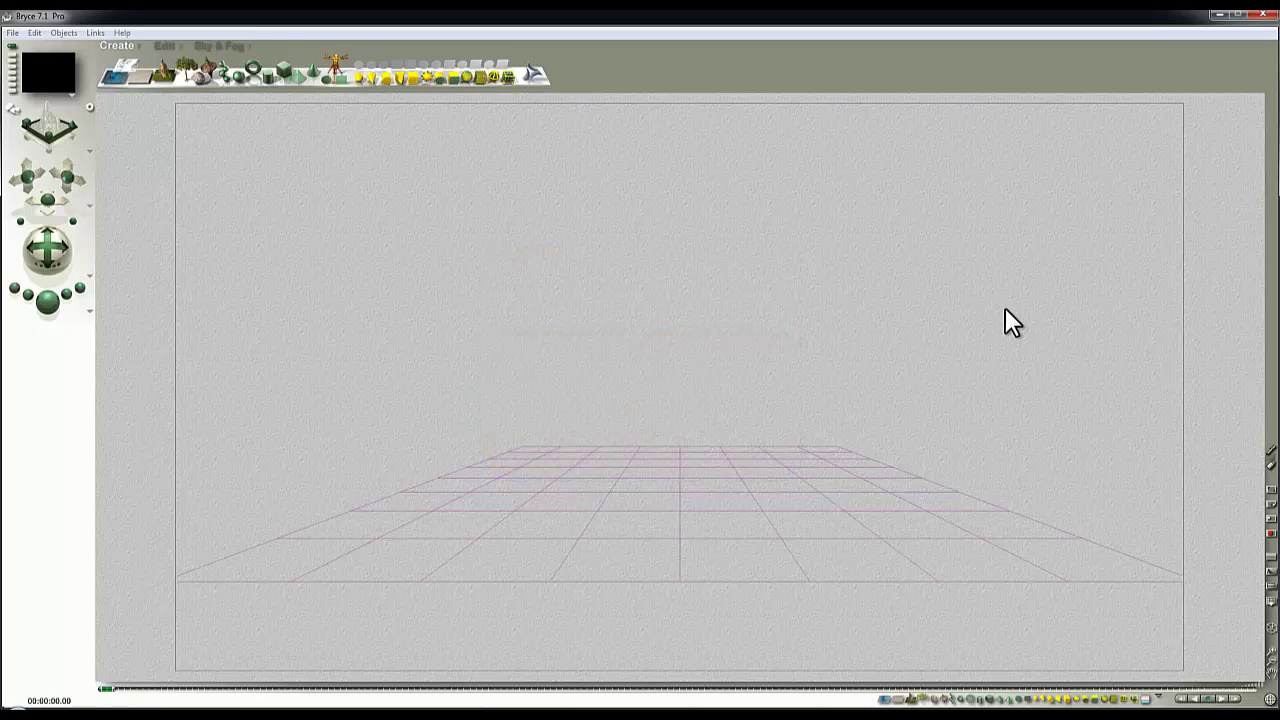
Add the xyzrgb_dragon__1 model from the object library's Big category and render the scene.
left_click(143, 48)
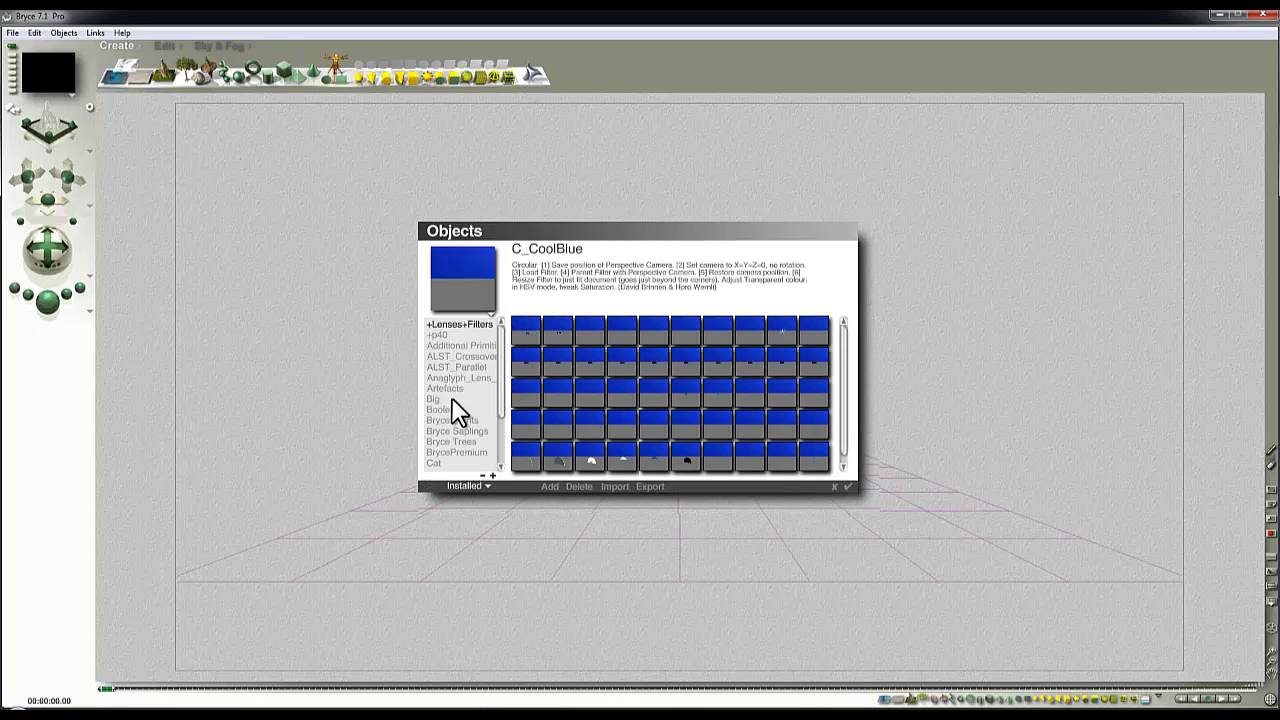
left_click(434, 399)
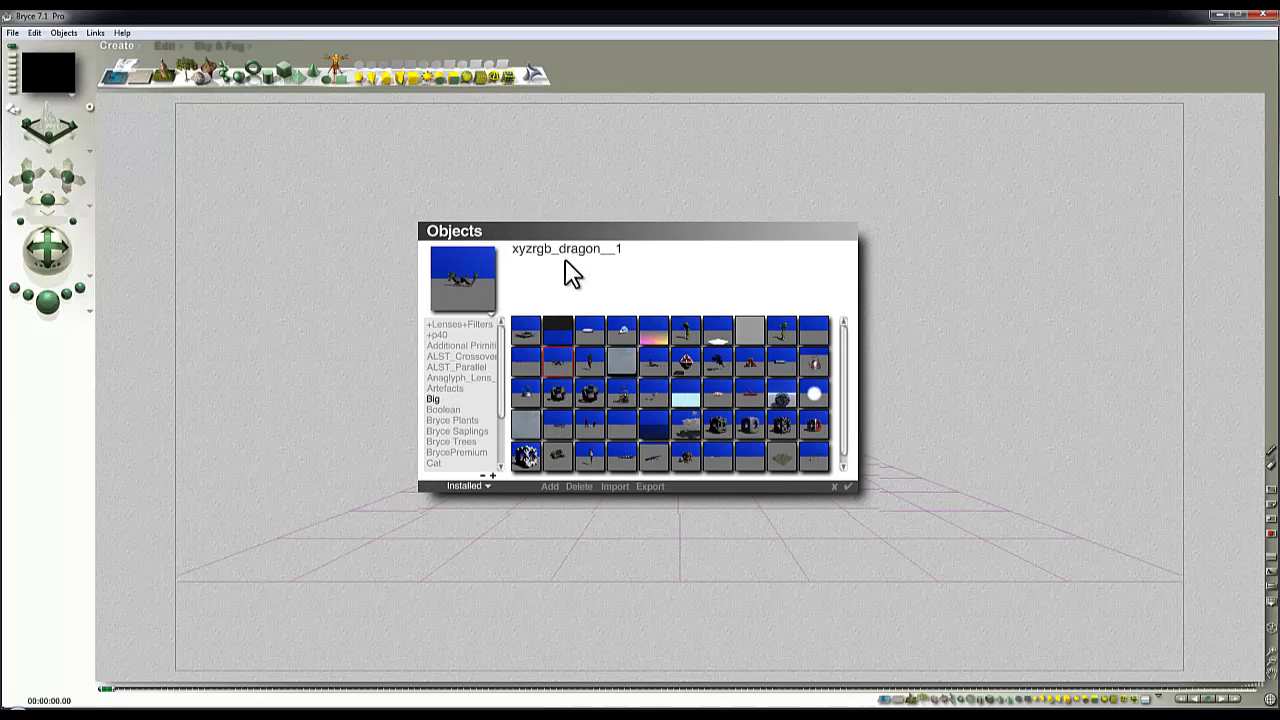
left_click(849, 488)
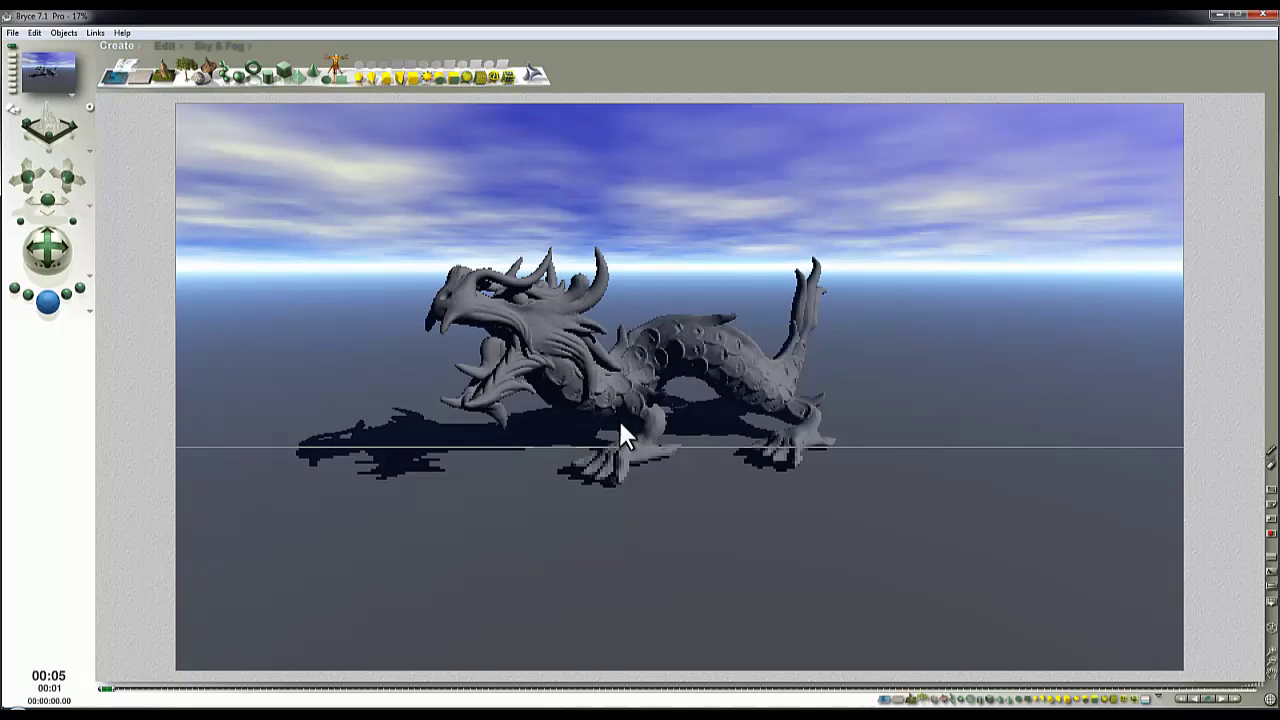
left_click(672, 380)
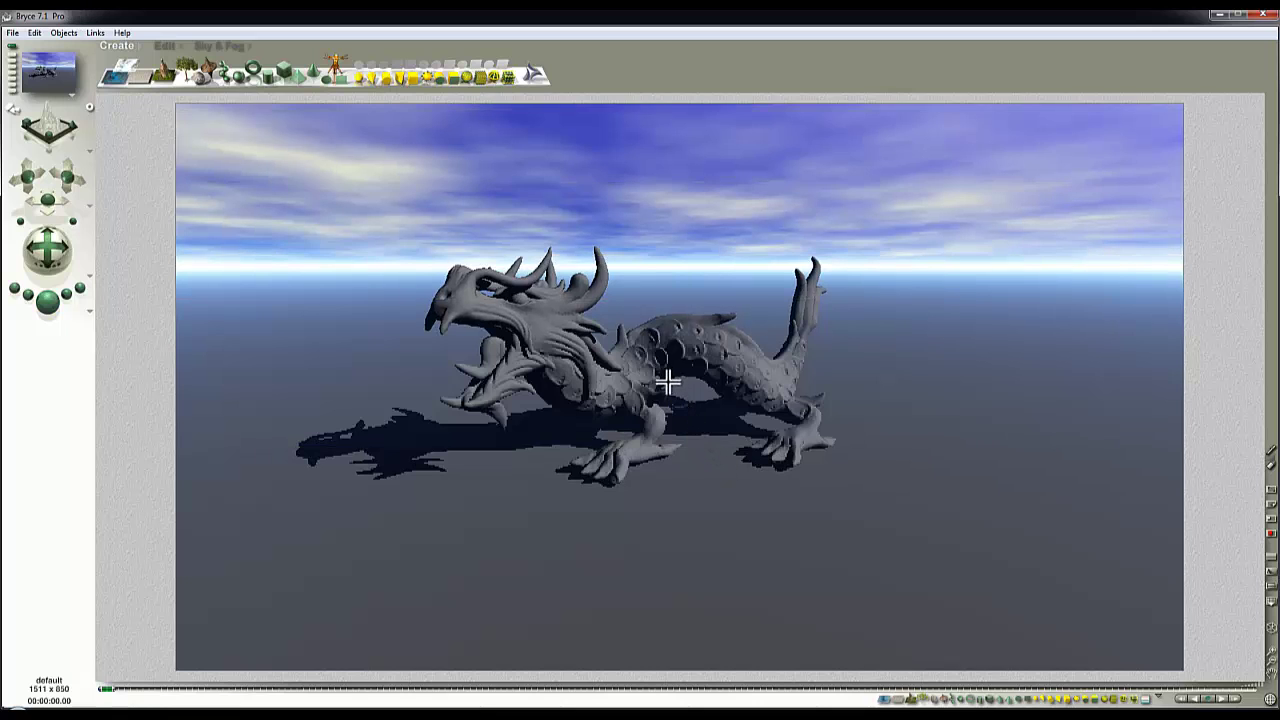
Examine from above how the dragon is placed relative to the camera and its field of view.
left_click(689, 331)
key("1")
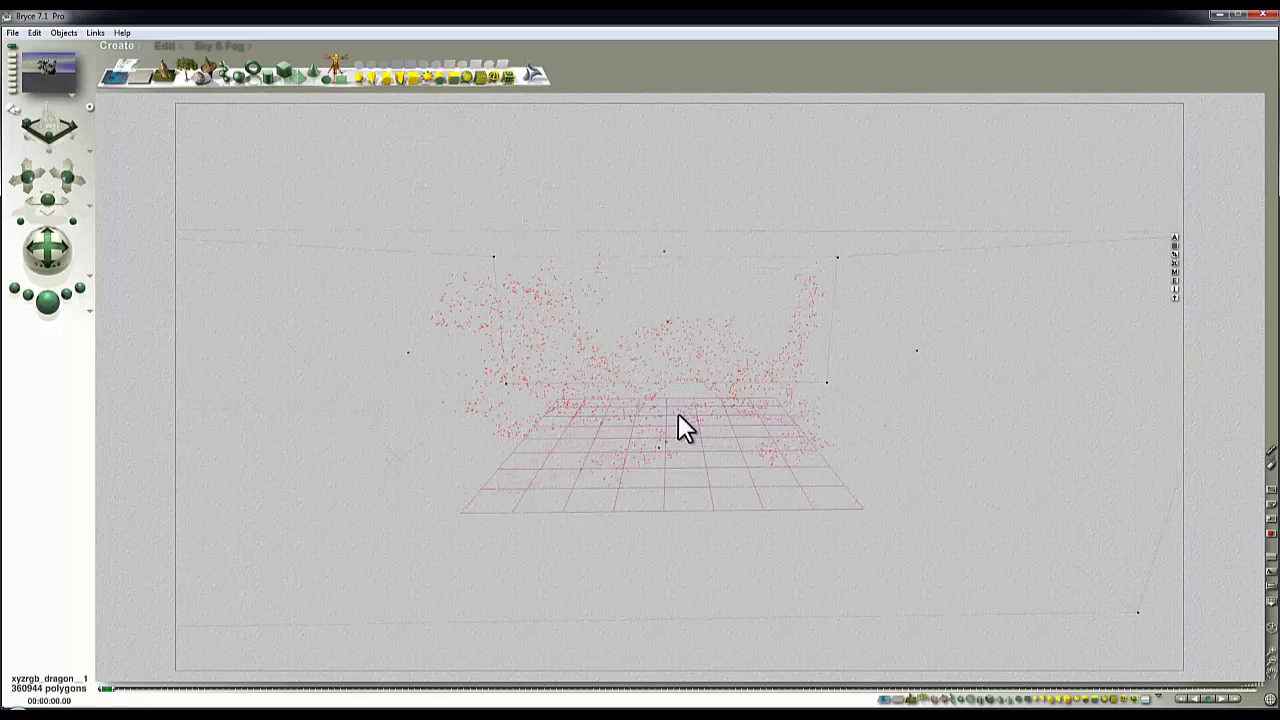
key("3")
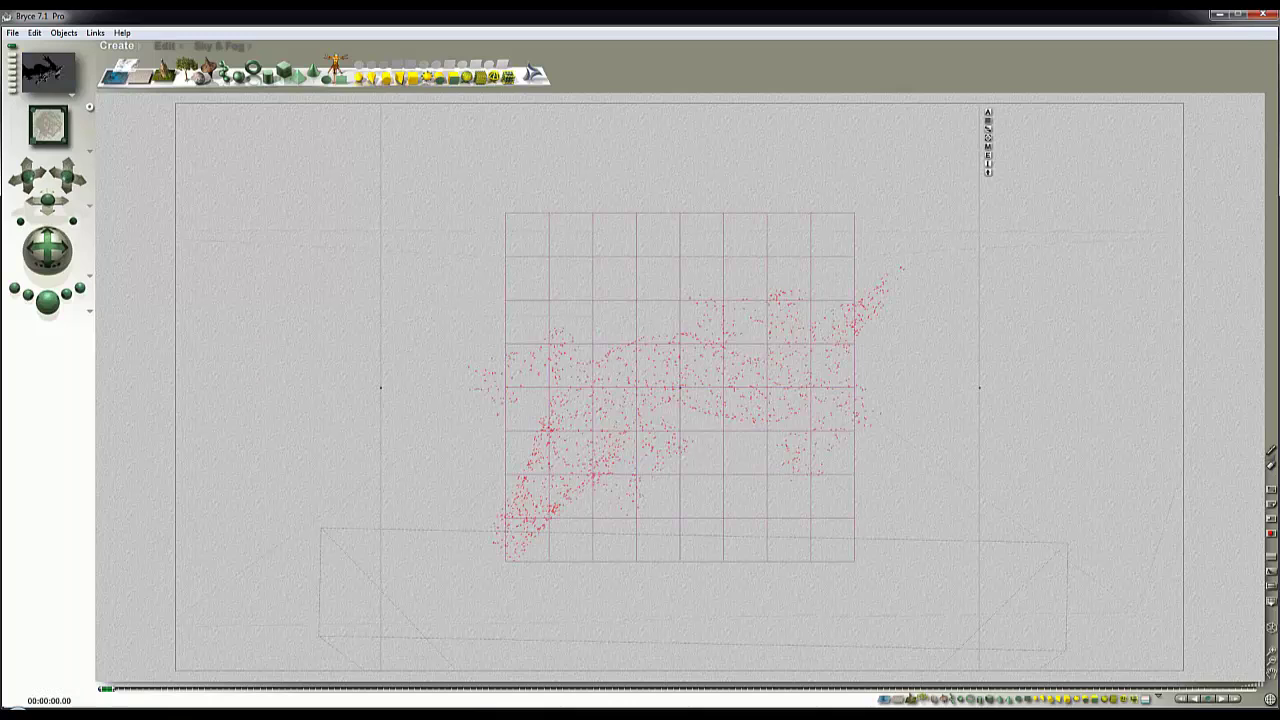
left_click(1272, 668)
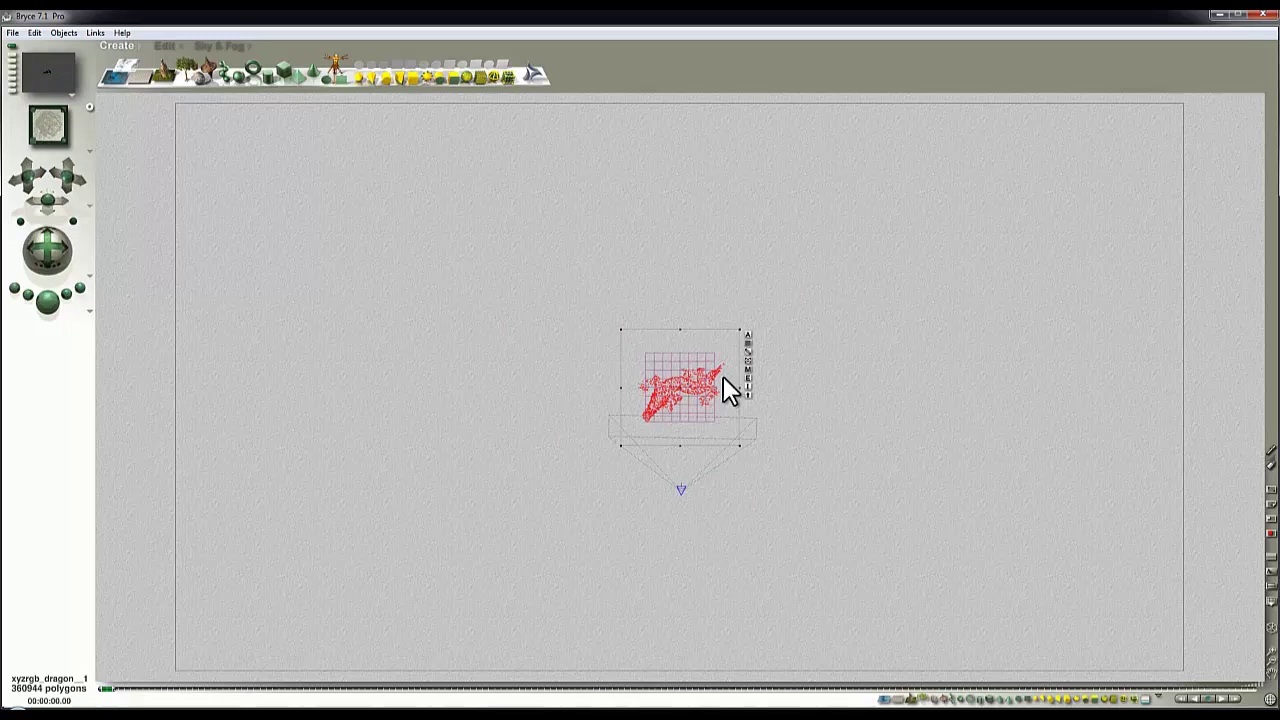
left_click(788, 447)
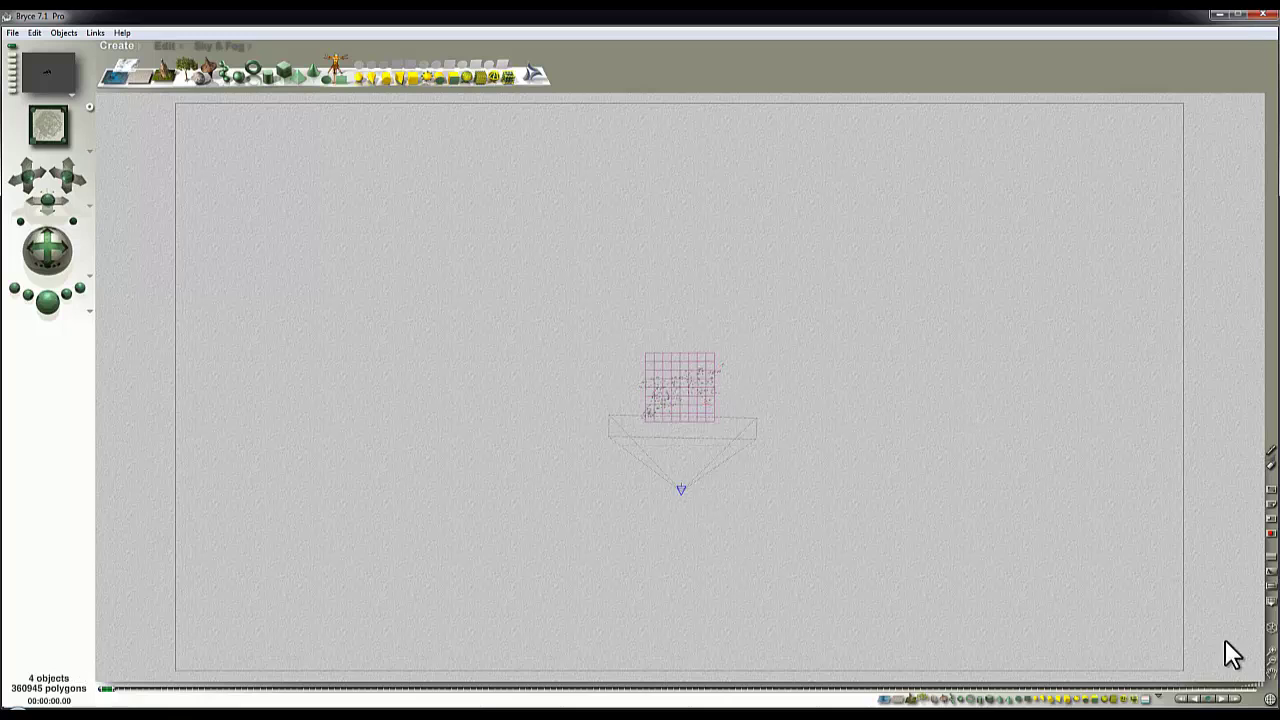
left_click(1272, 660)
left_click(1272, 660)
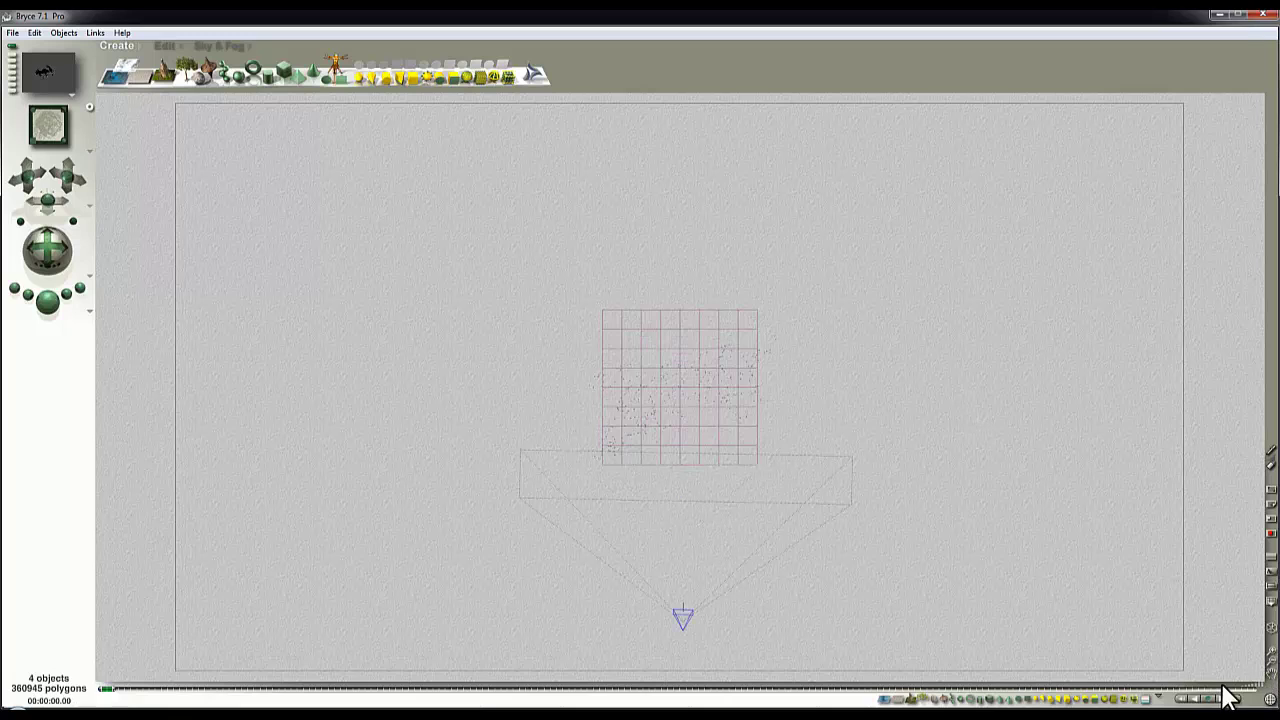
left_click_drag(1272, 684, 1272, 684)
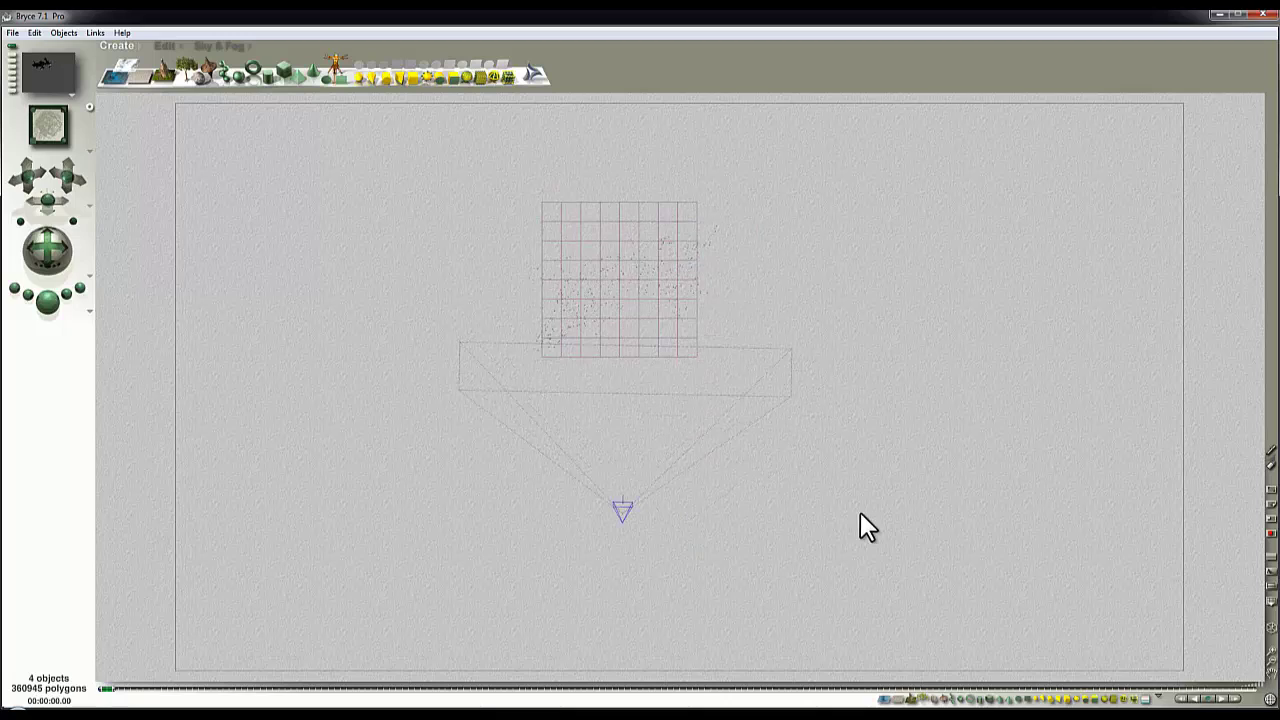
Select the dragon and set the diffuse colour of its material to bright blue.
right_click(671, 277)
left_click(686, 282)
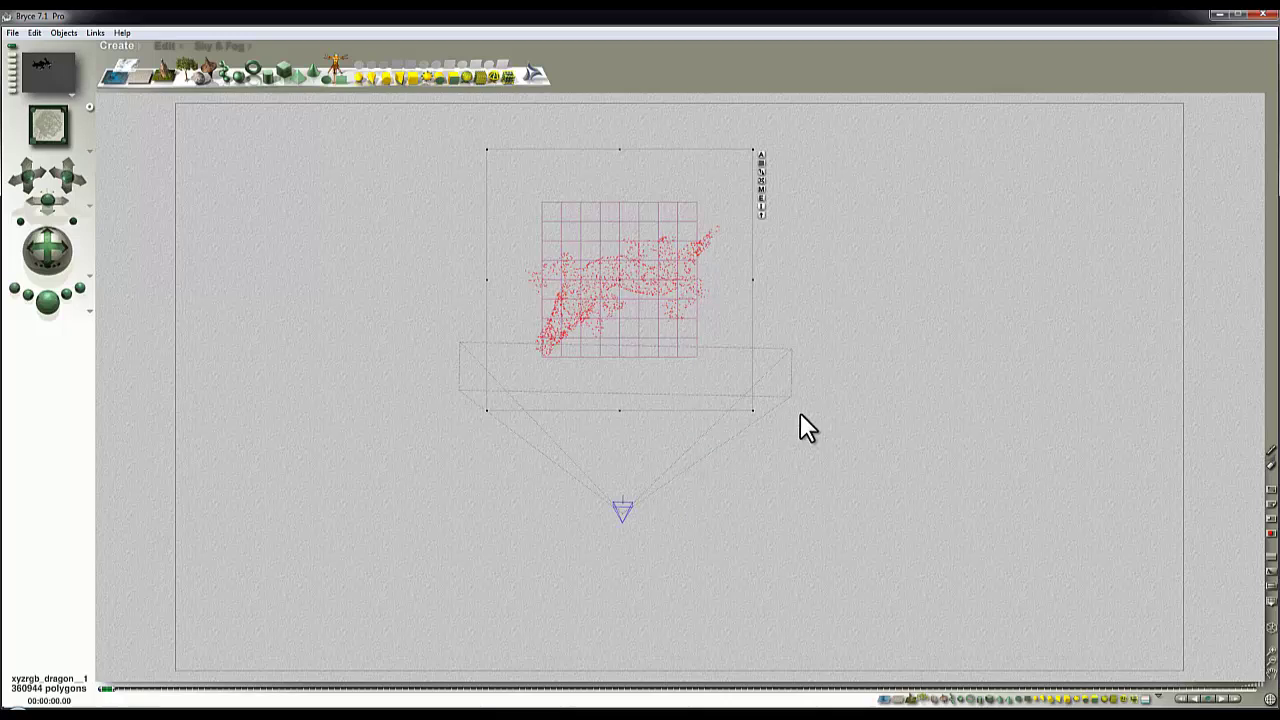
key("2")
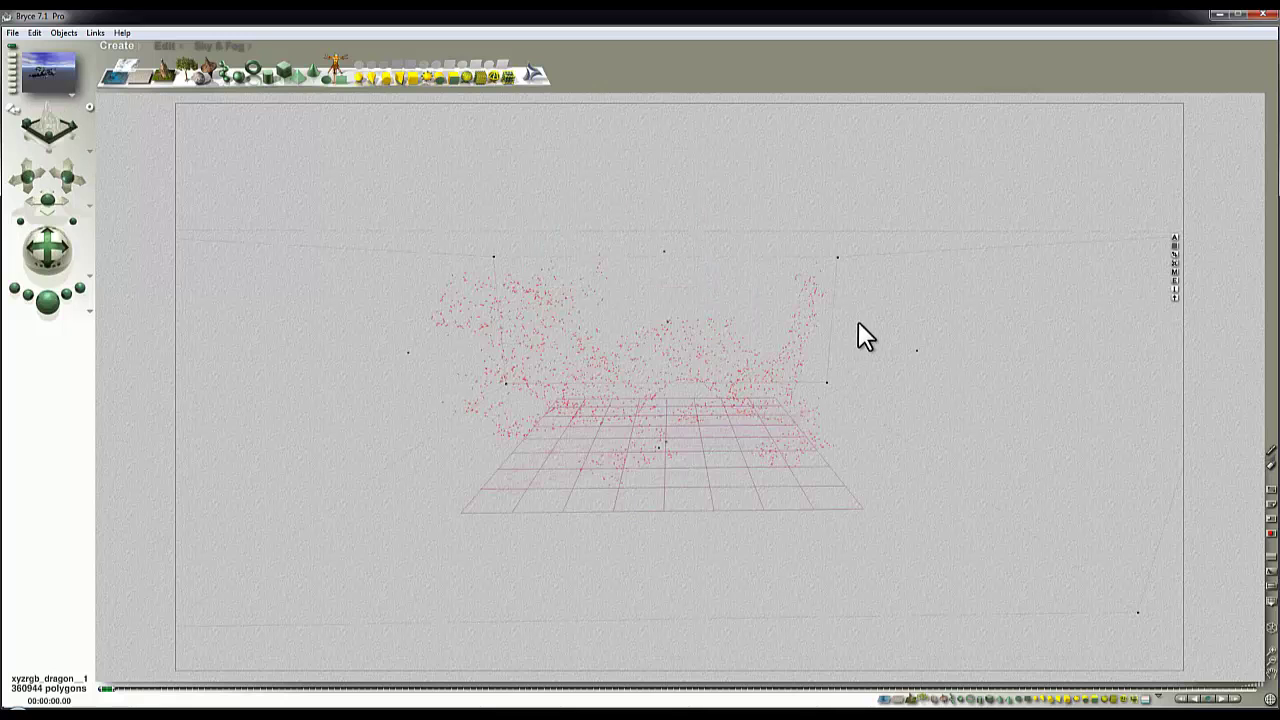
left_click(1175, 270)
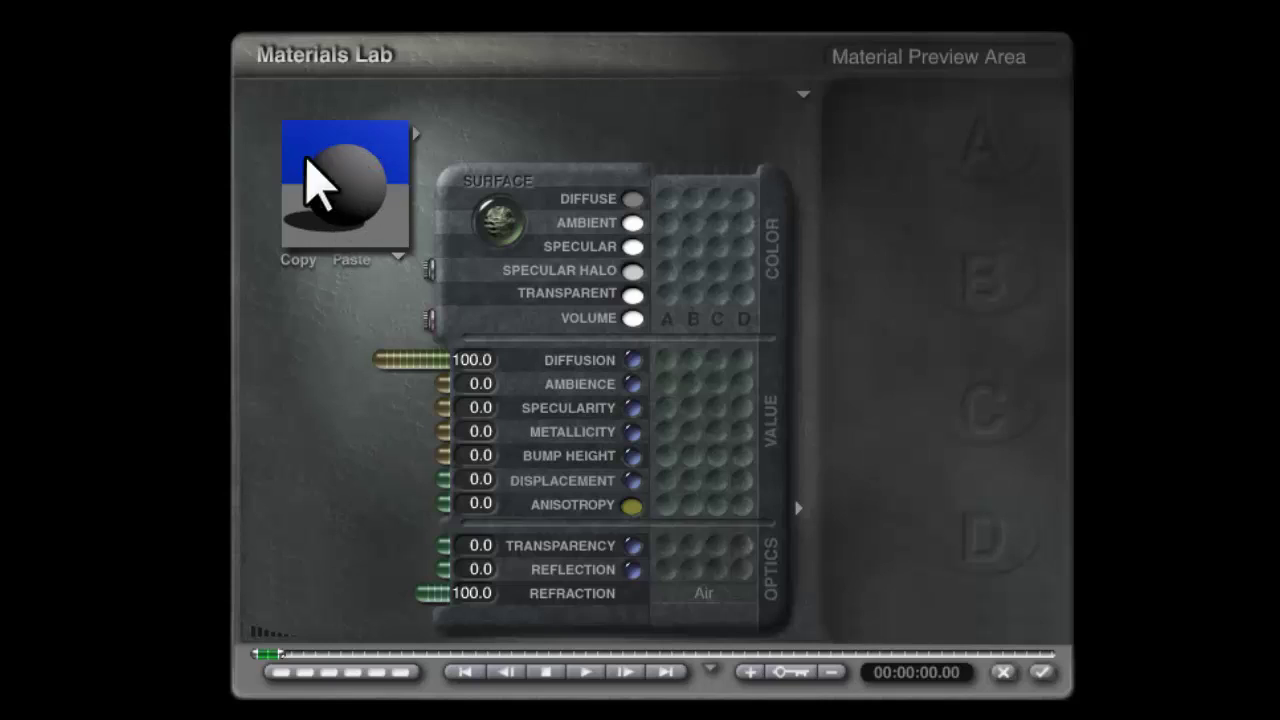
left_click(633, 199)
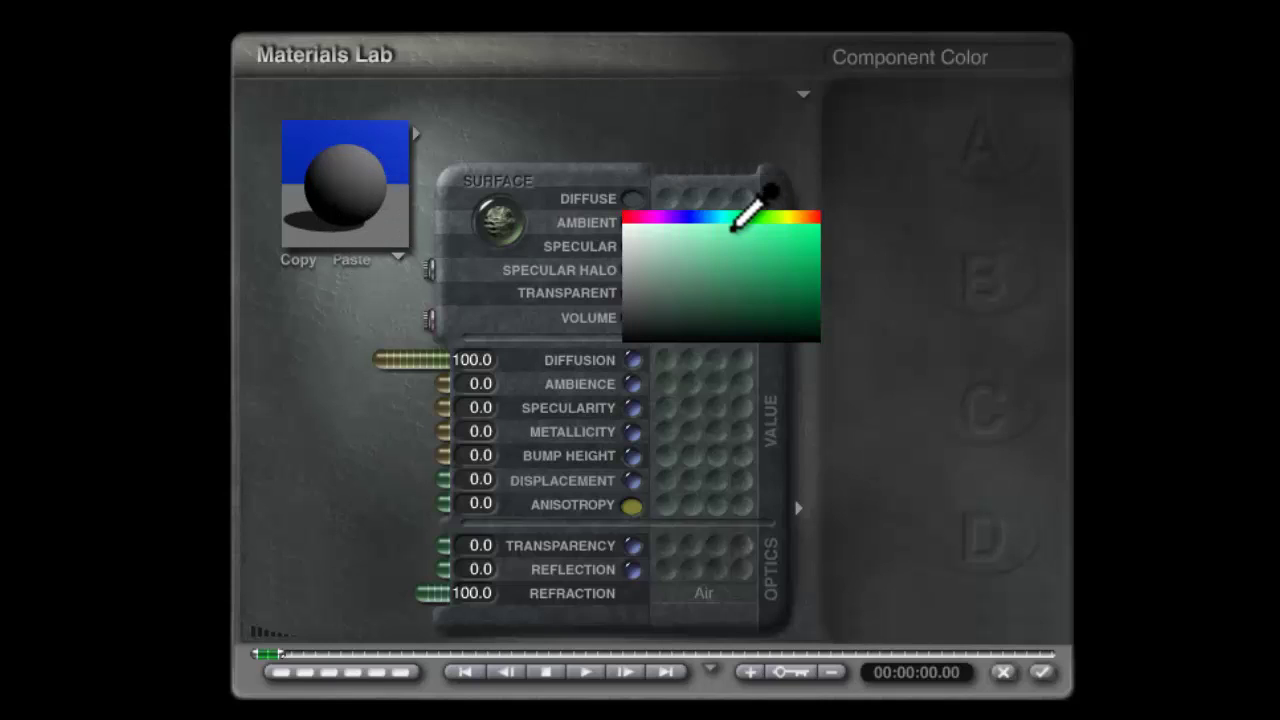
left_click(707, 220)
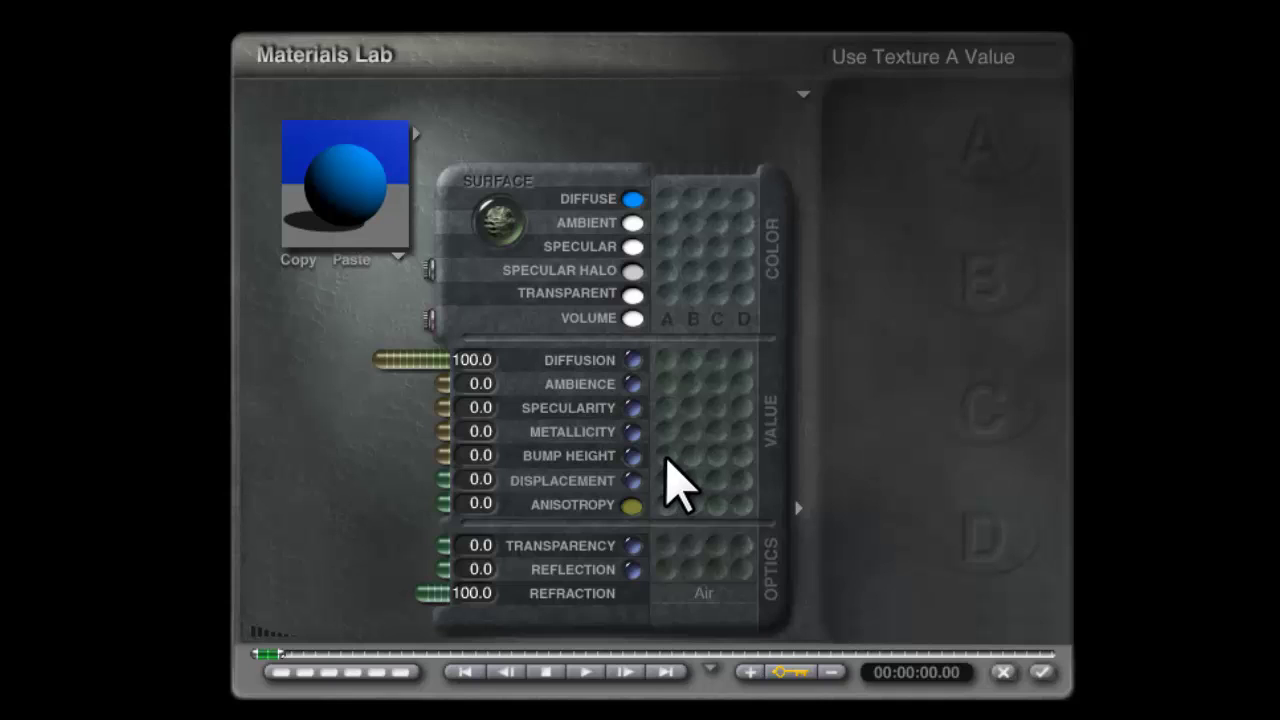
Drive Bump Height with Texture A and load the CheckBlue texture from the Basic category into it.
left_click(666, 456)
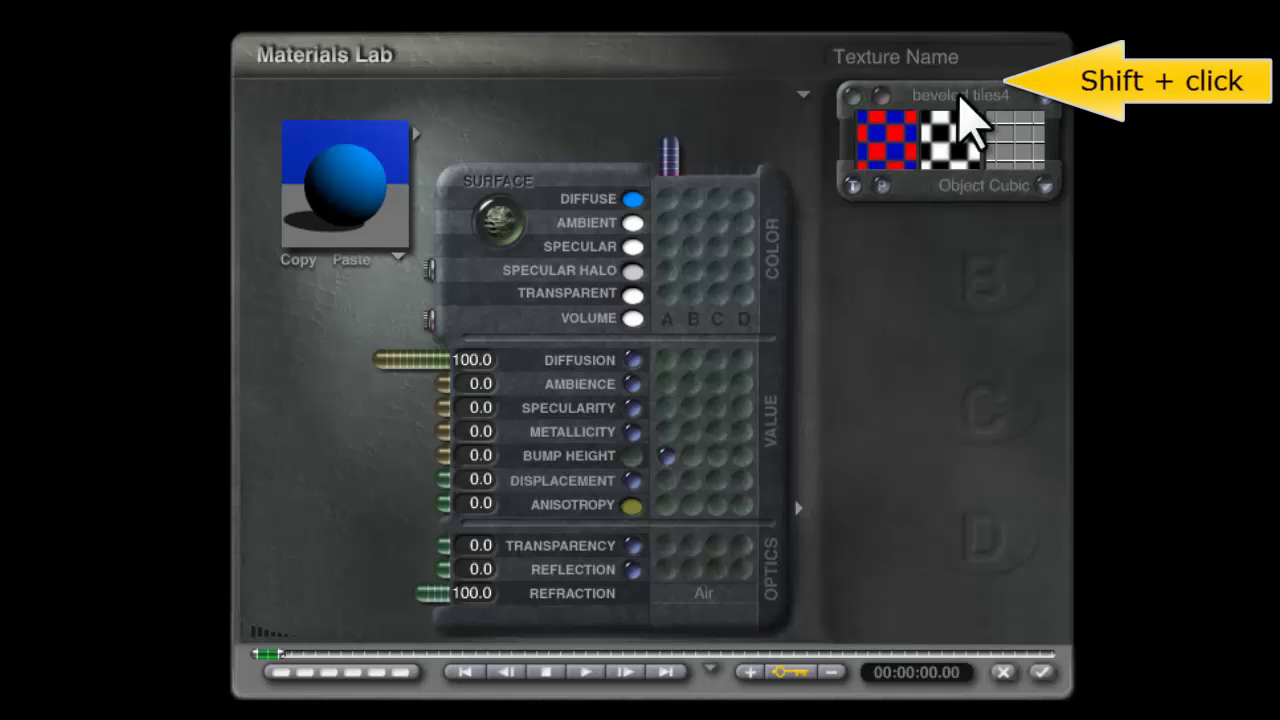
left_click(960, 98, "shift")
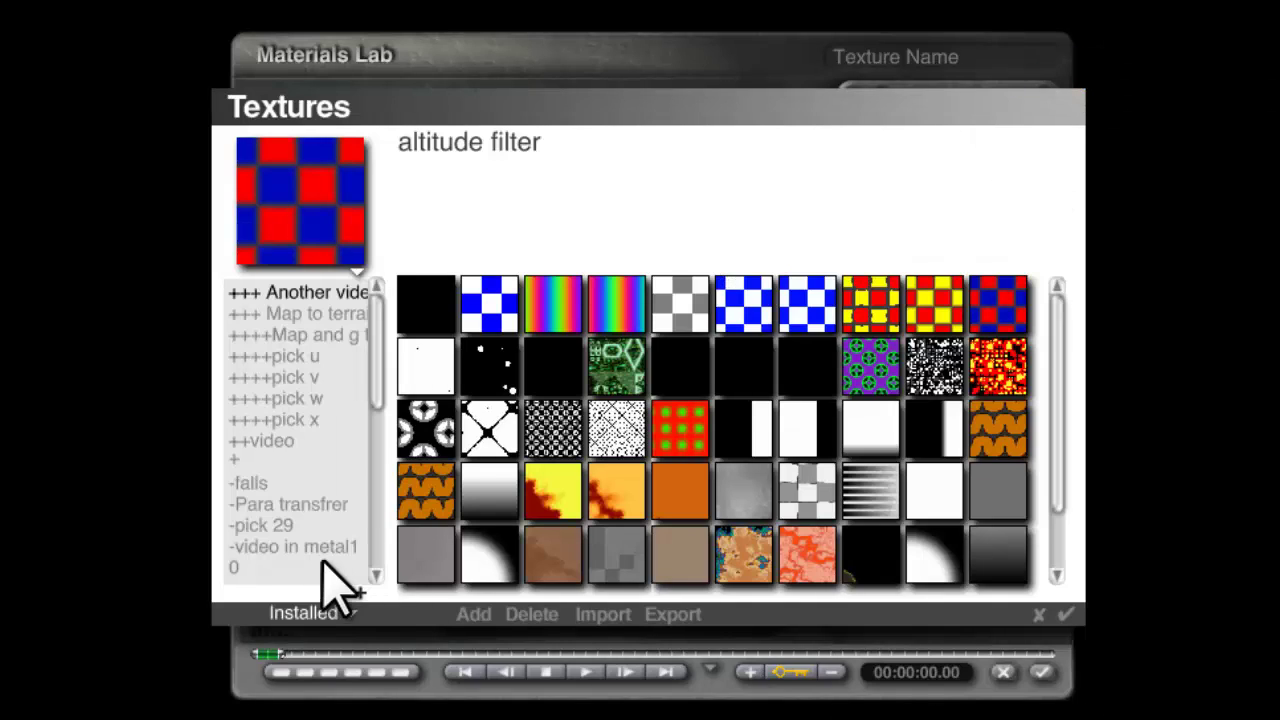
scroll(366, 345, "down", 3)
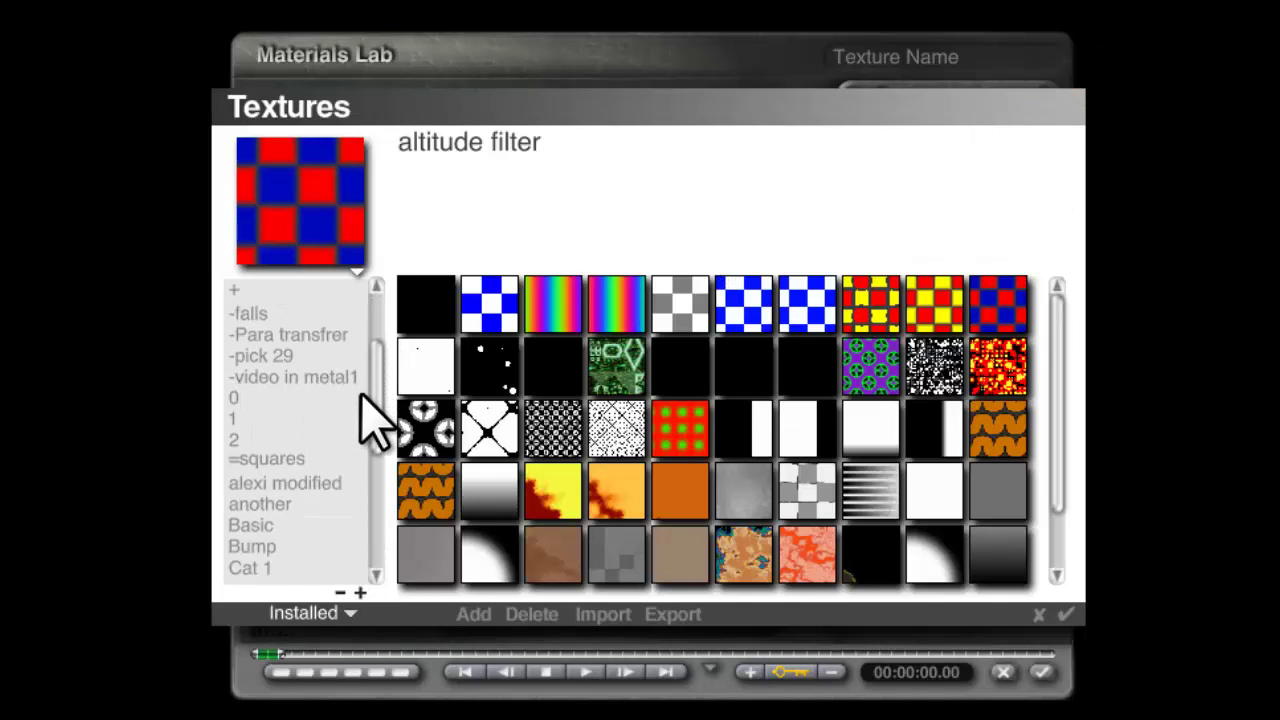
scroll(368, 420, "down", 3)
left_click(255, 461)
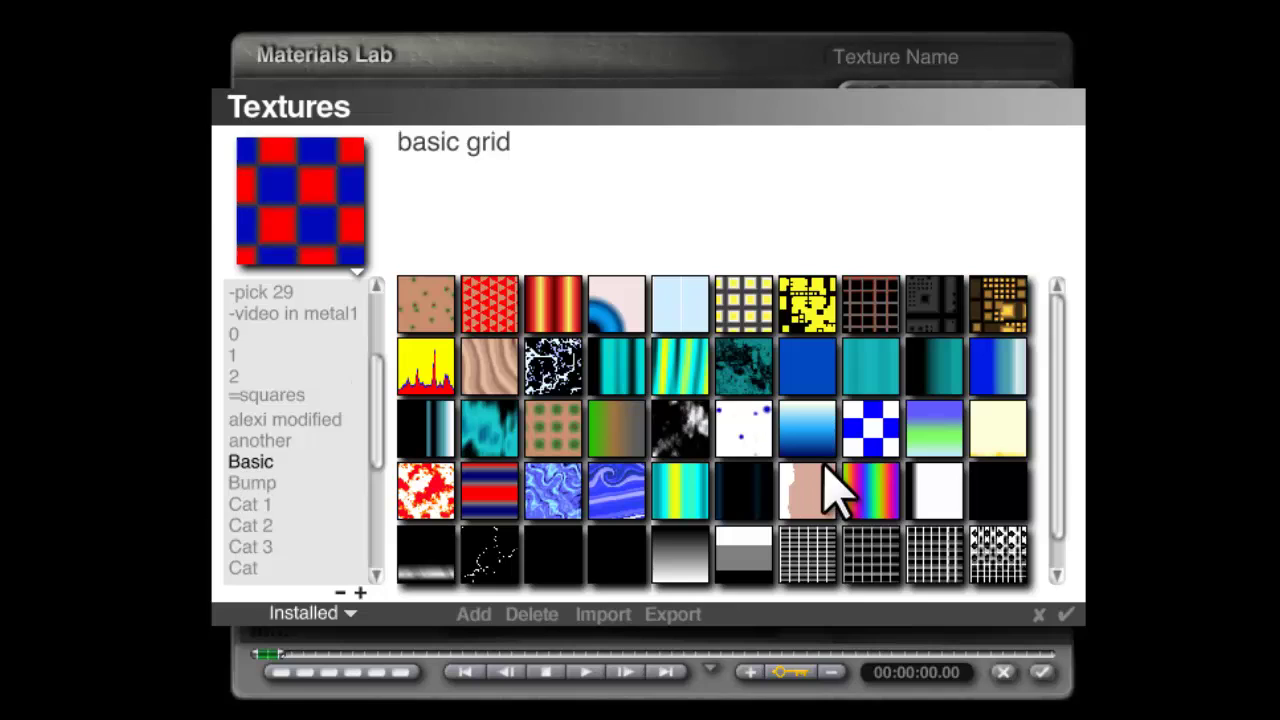
left_click(870, 428)
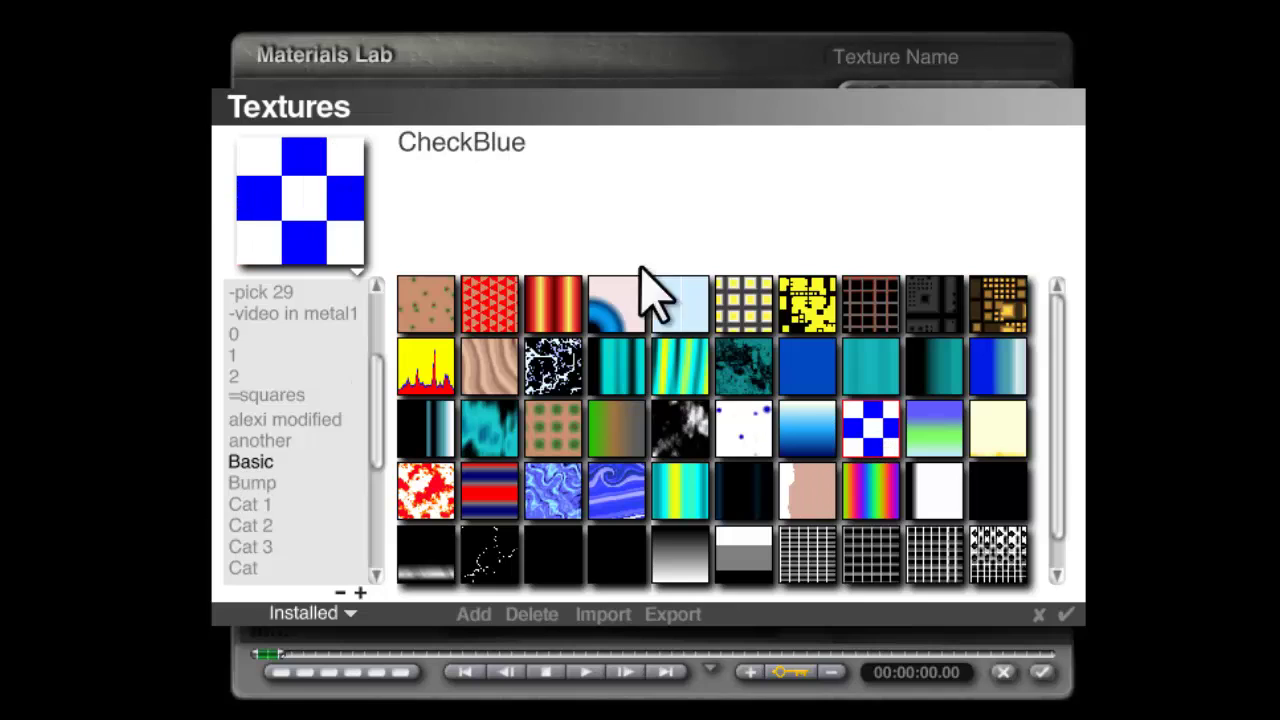
left_click(1066, 614)
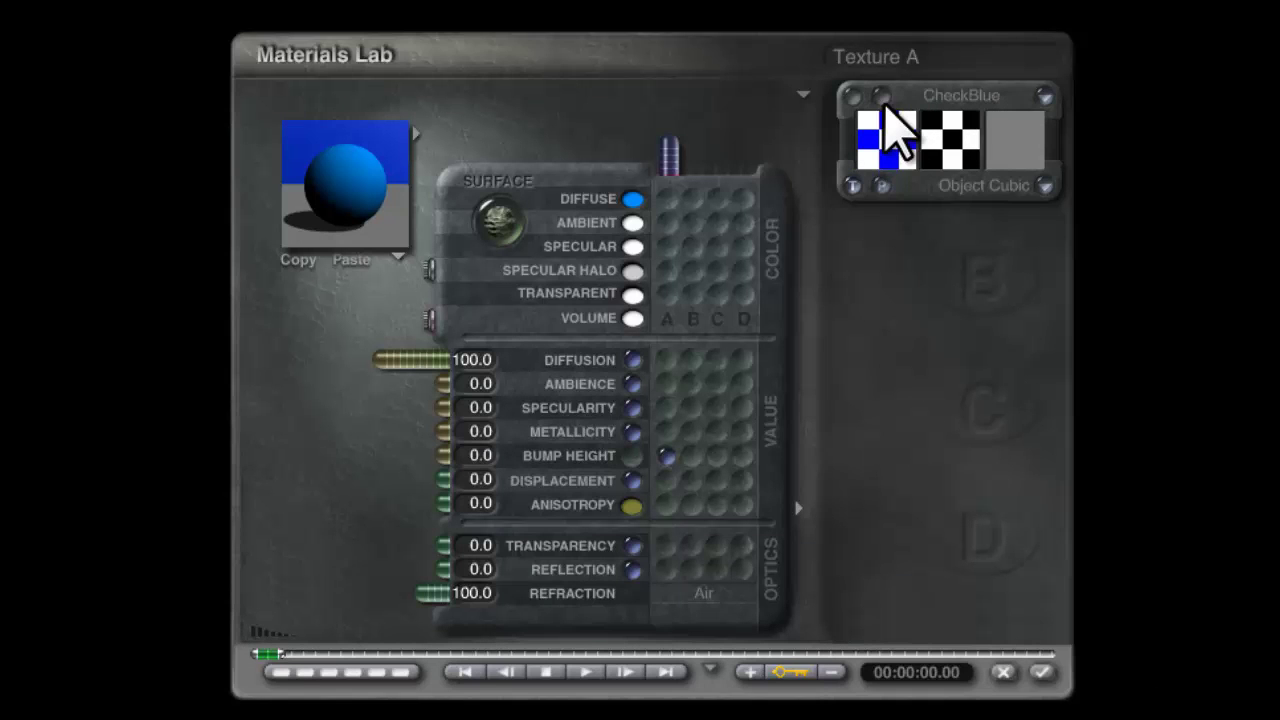
Edit Texture A in the Deep Texture Editor and limit component 1 to bump output only.
left_click(880, 96)
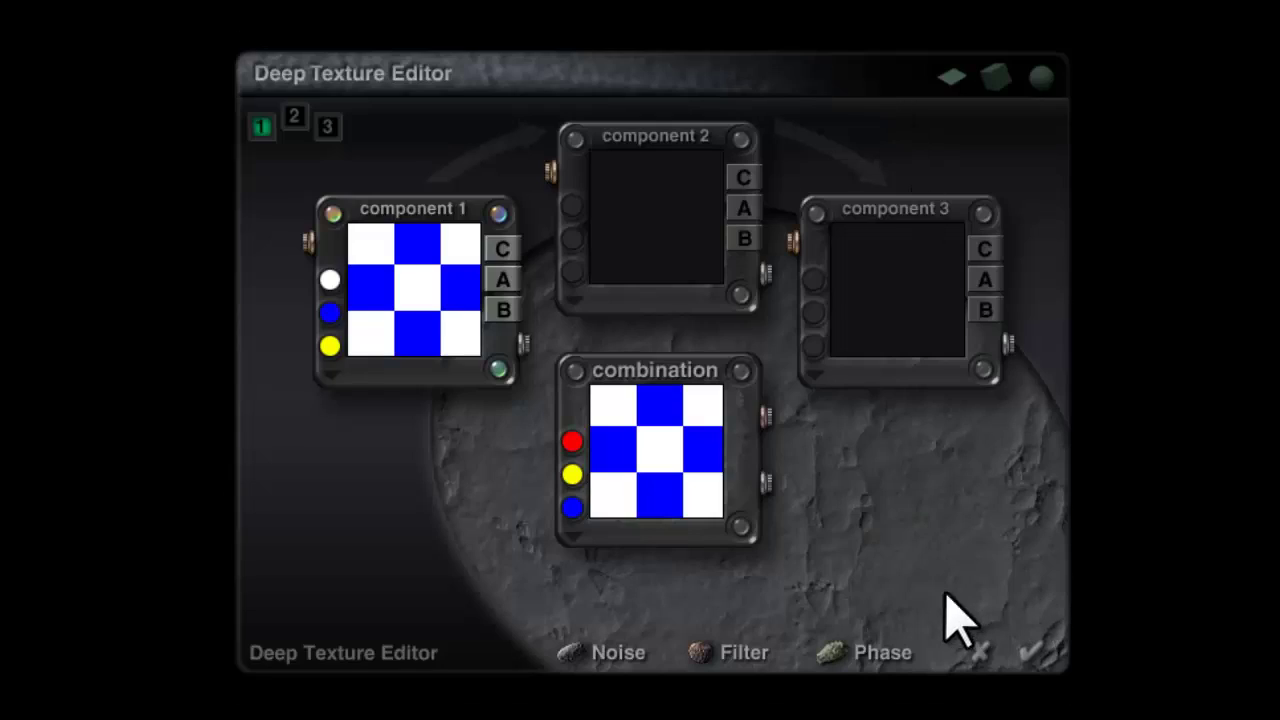
left_click(754, 482)
left_click(741, 524)
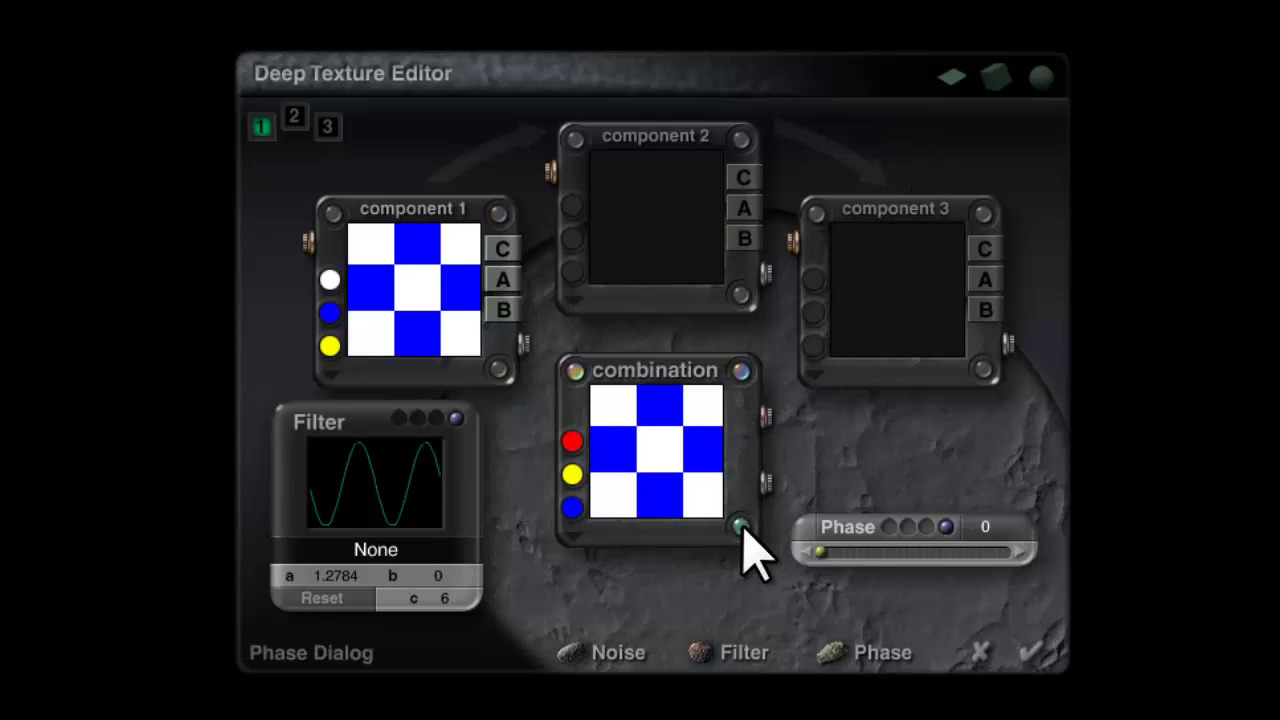
left_click(577, 372)
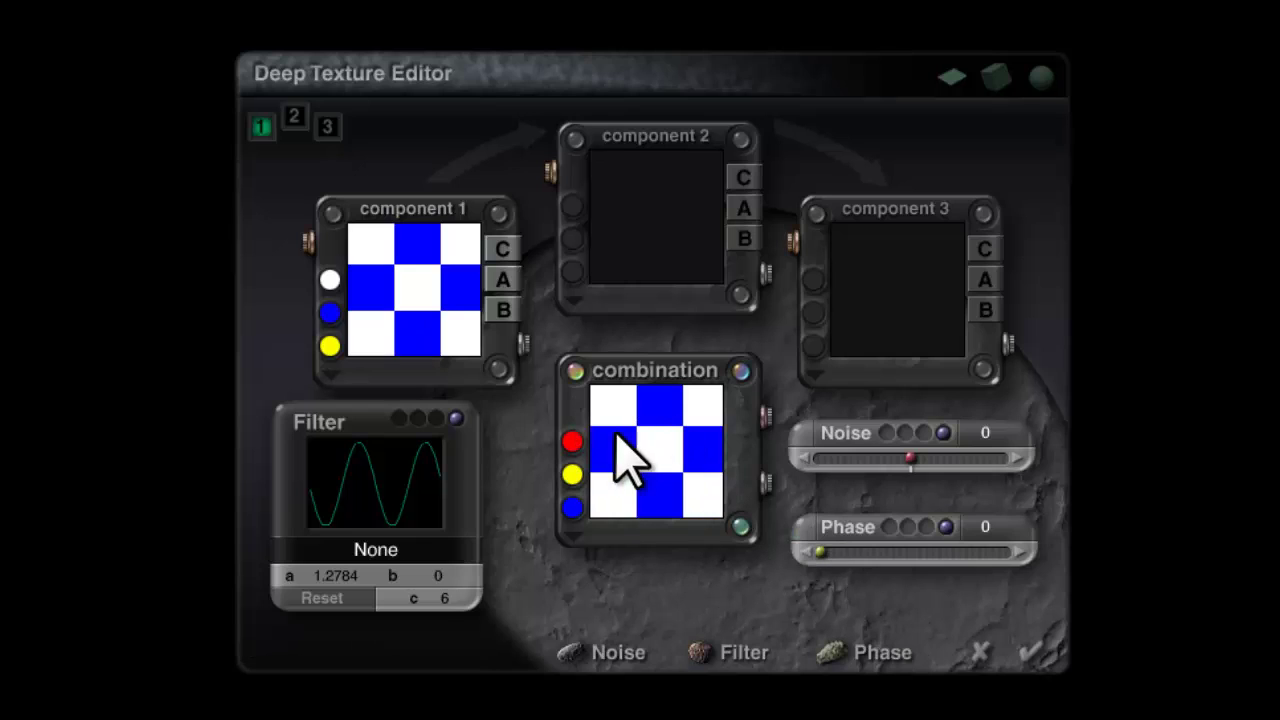
left_click_drag(387, 468, 367, 504)
left_click(495, 367)
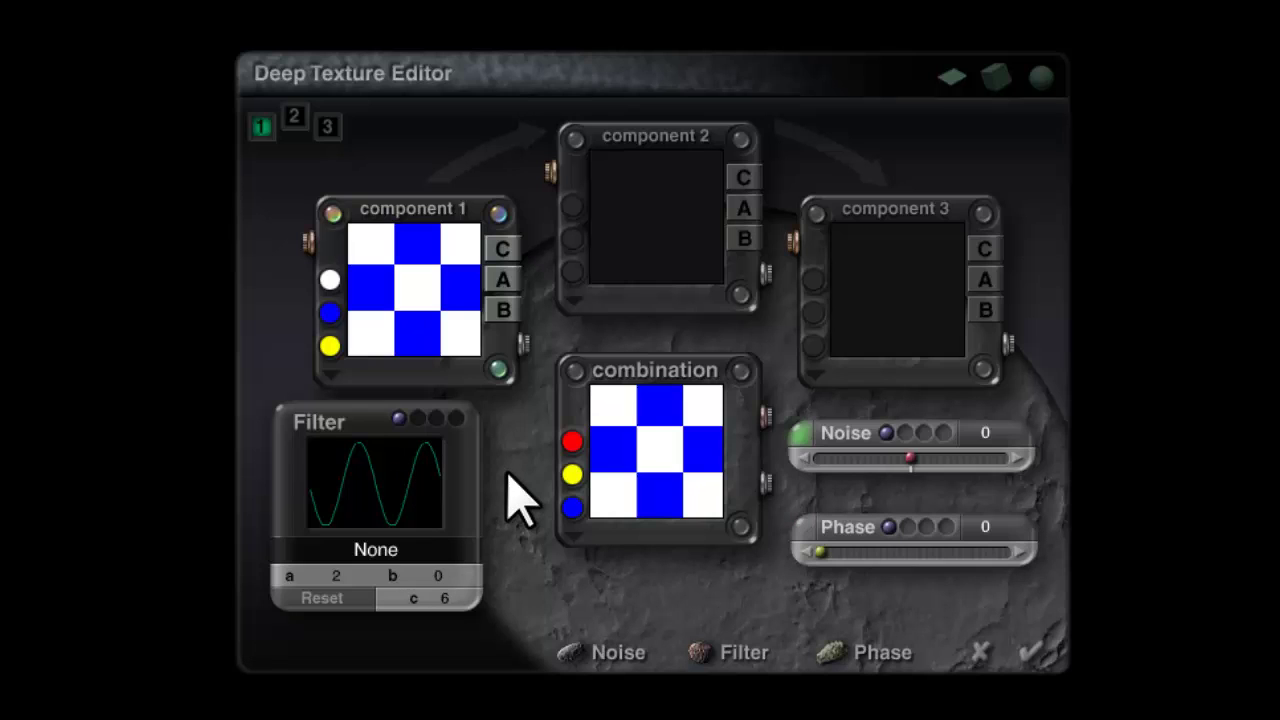
left_click(502, 311)
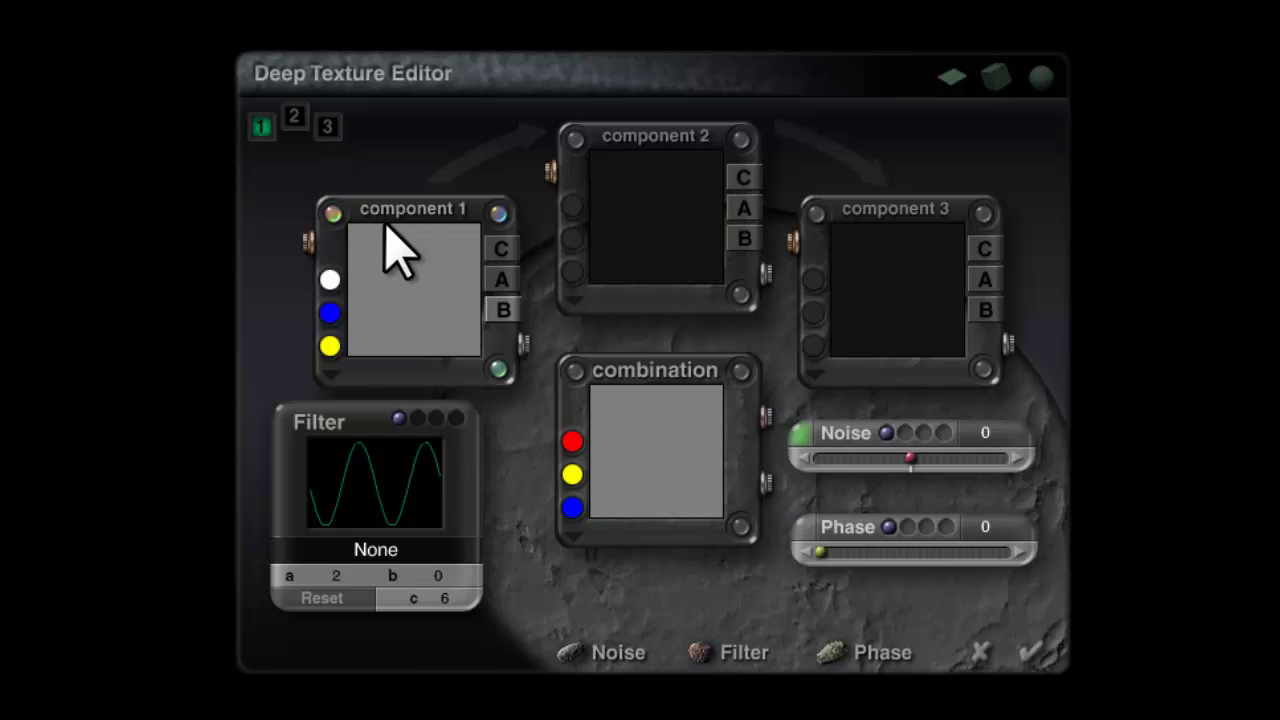
Set component 1's noise type to Distance Squared and its mode to Minimum.
left_click(800, 432)
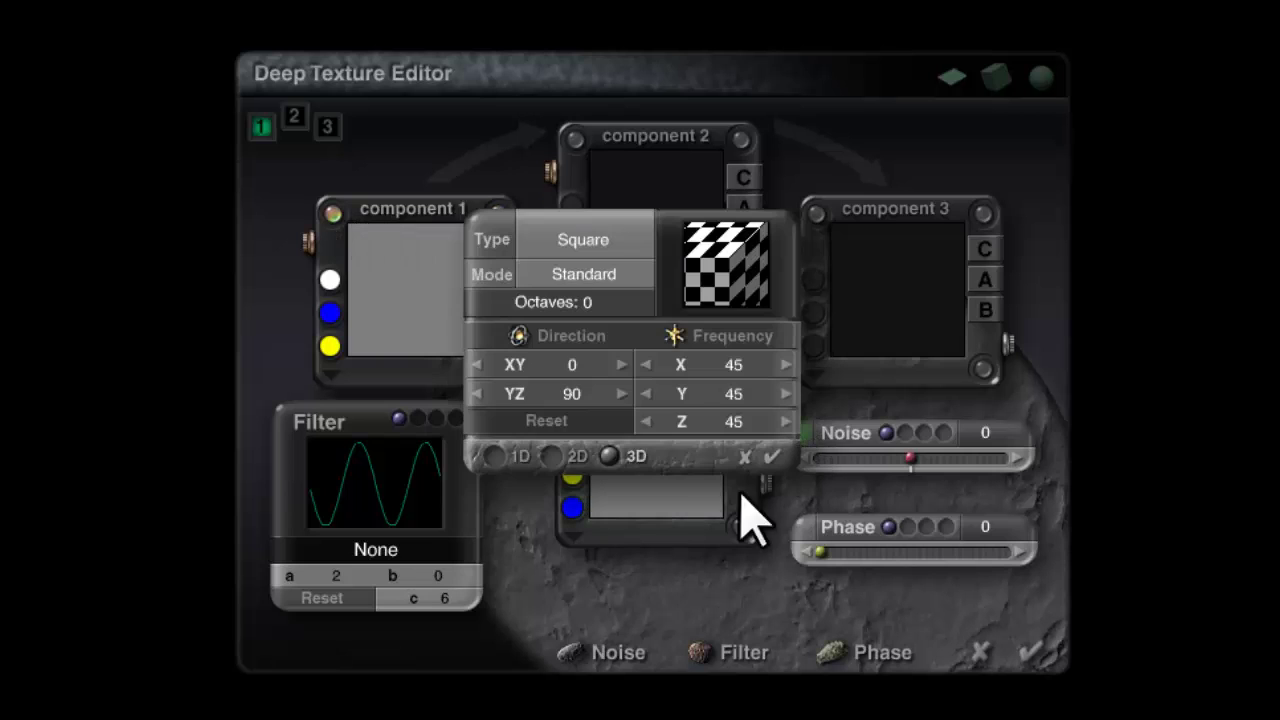
left_click(590, 240)
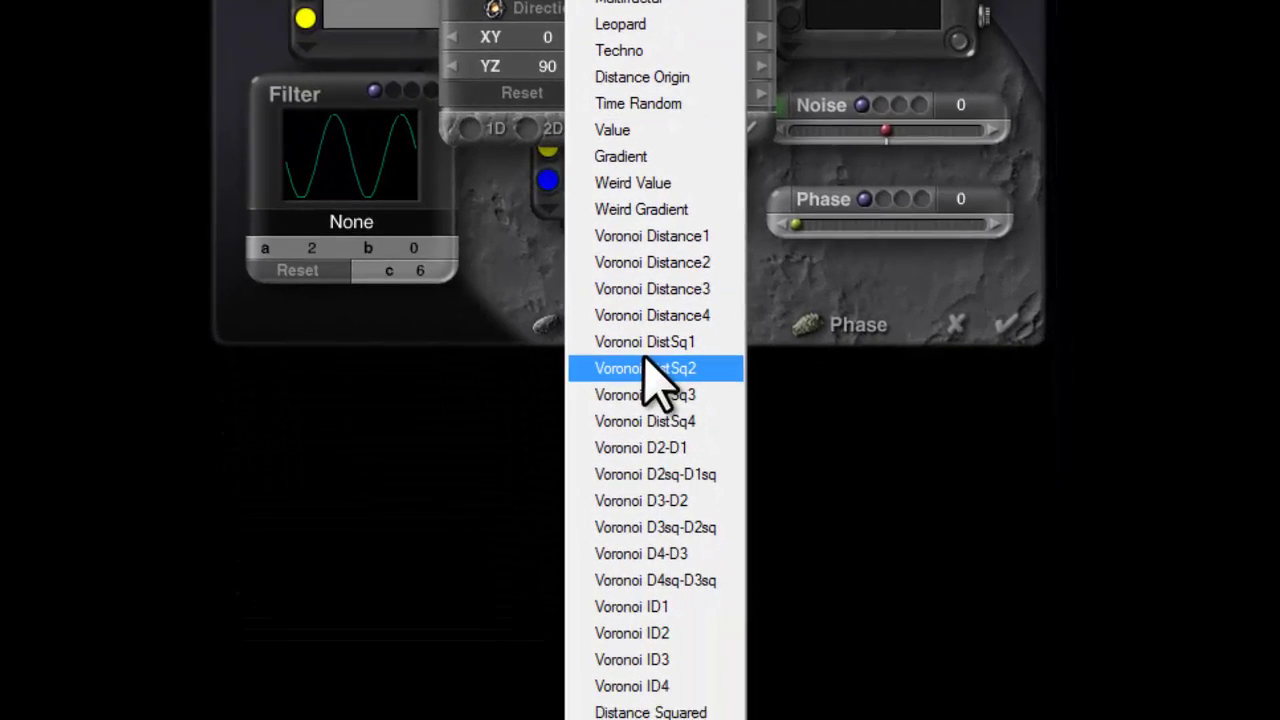
left_click(688, 700)
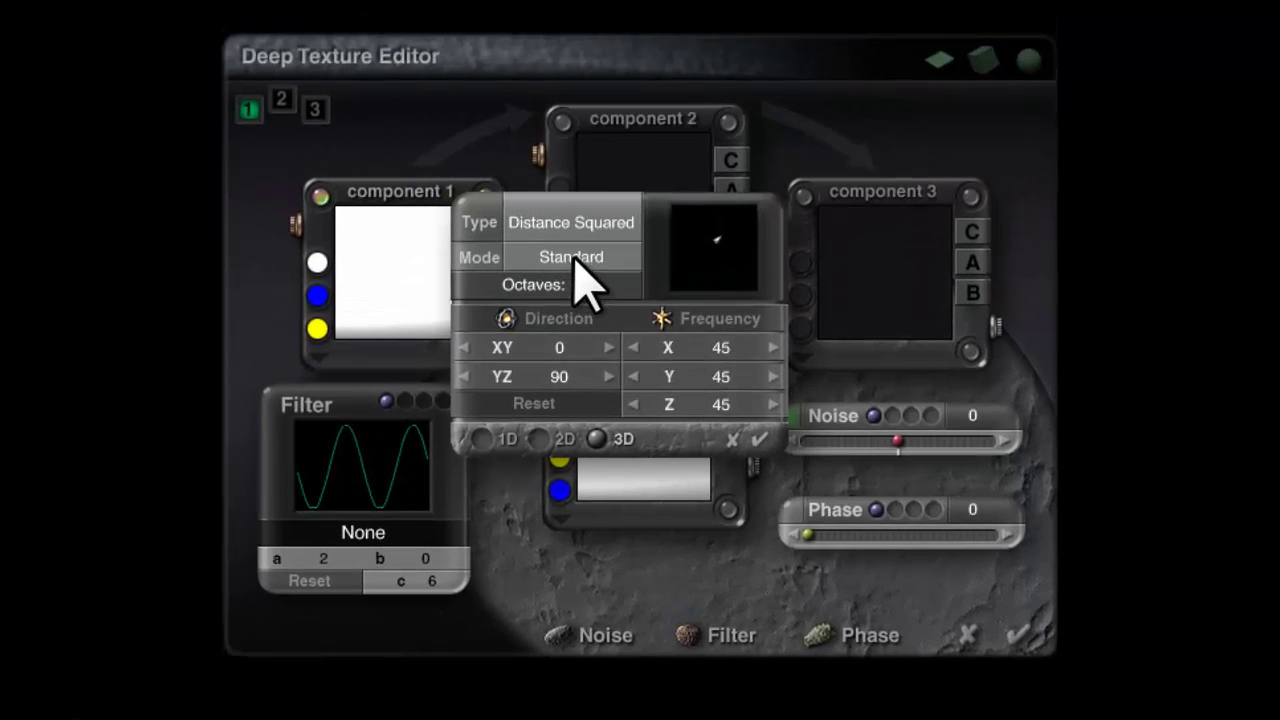
left_click(576, 265)
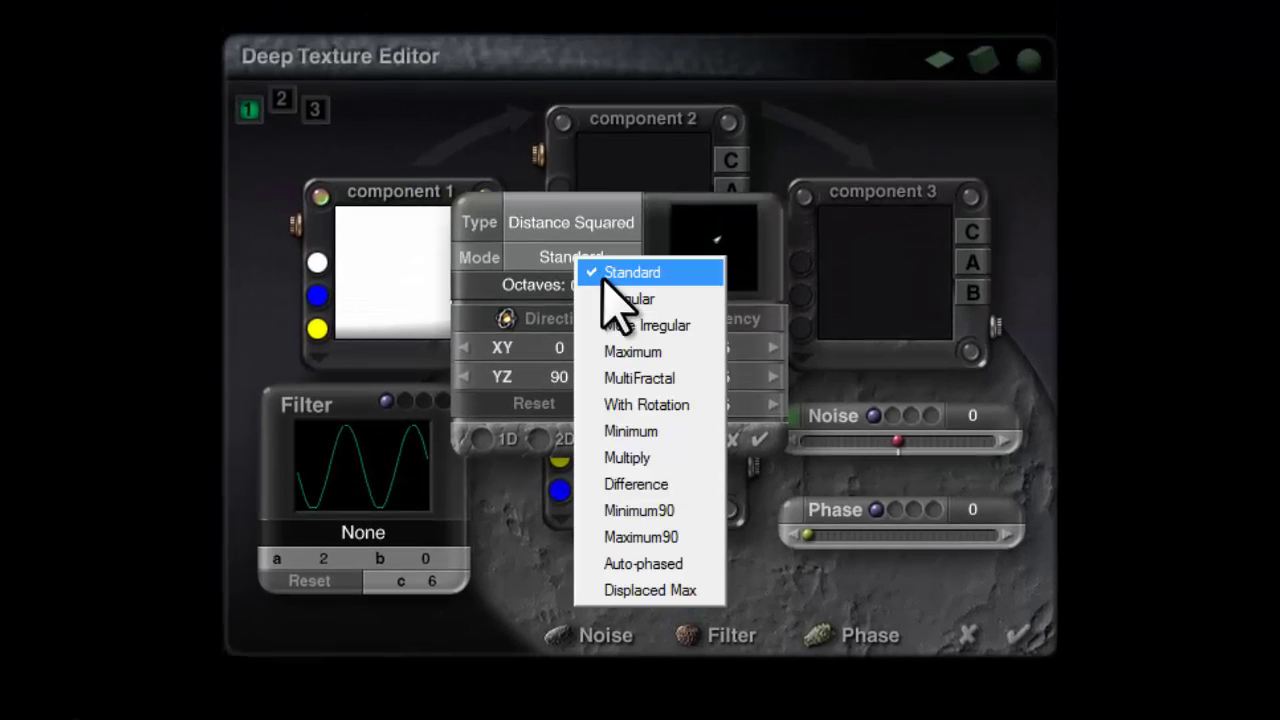
left_click(637, 434)
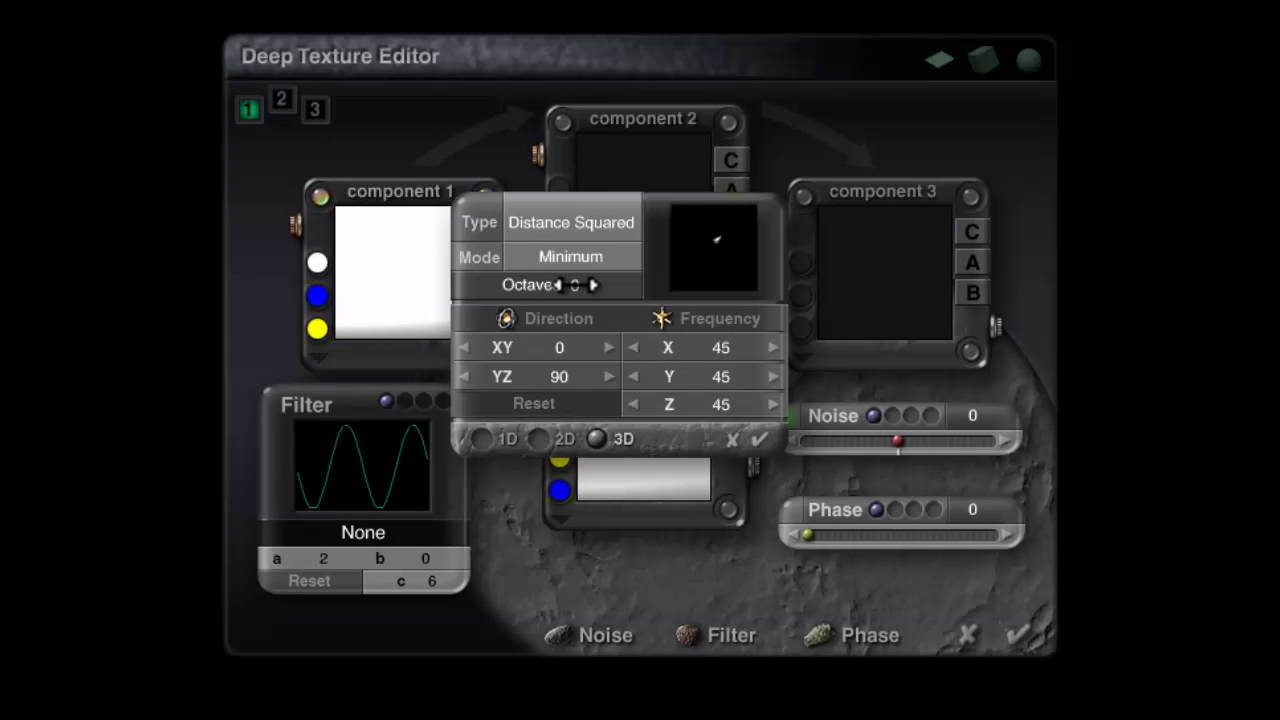
Give the noise 1 octave, a YZ direction of 0 and X, Y and Z frequencies of -1, and accept the texture.
left_click(570, 286)
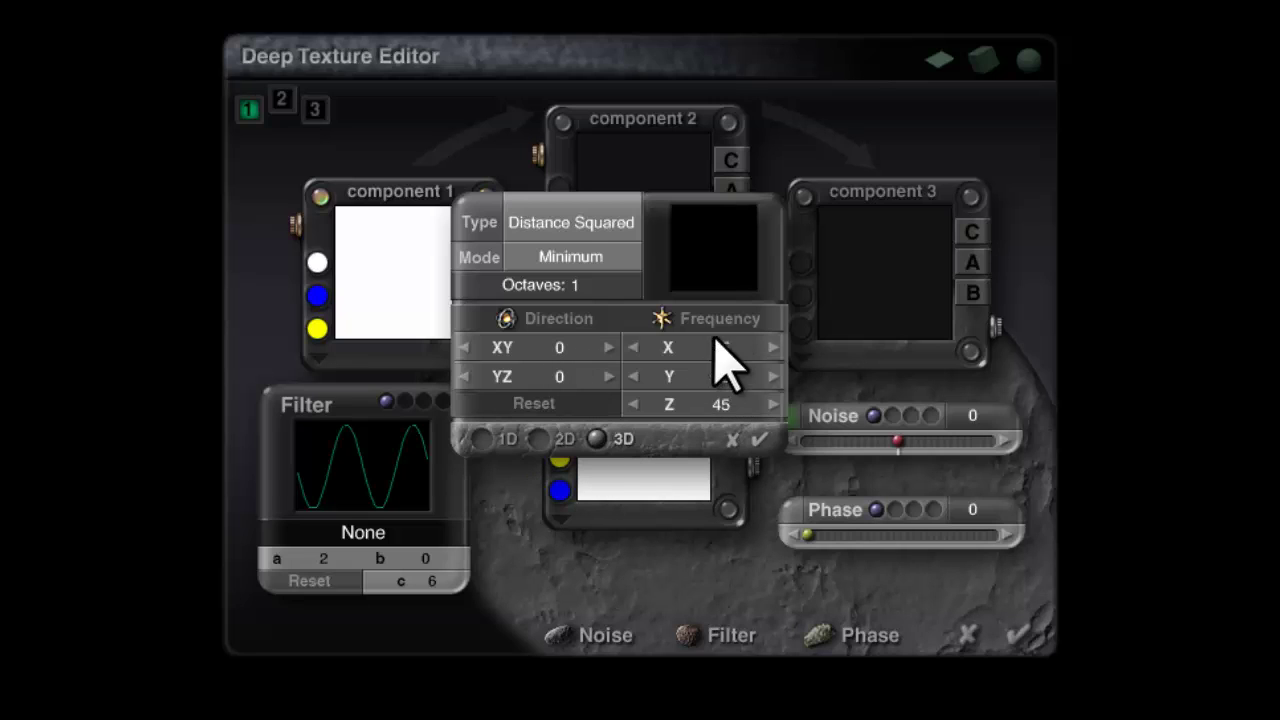
mouse_move(662, 320)
left_mouse_down()
mouse_move(648, 322)
mouse_move(662, 322)
left_mouse_up()
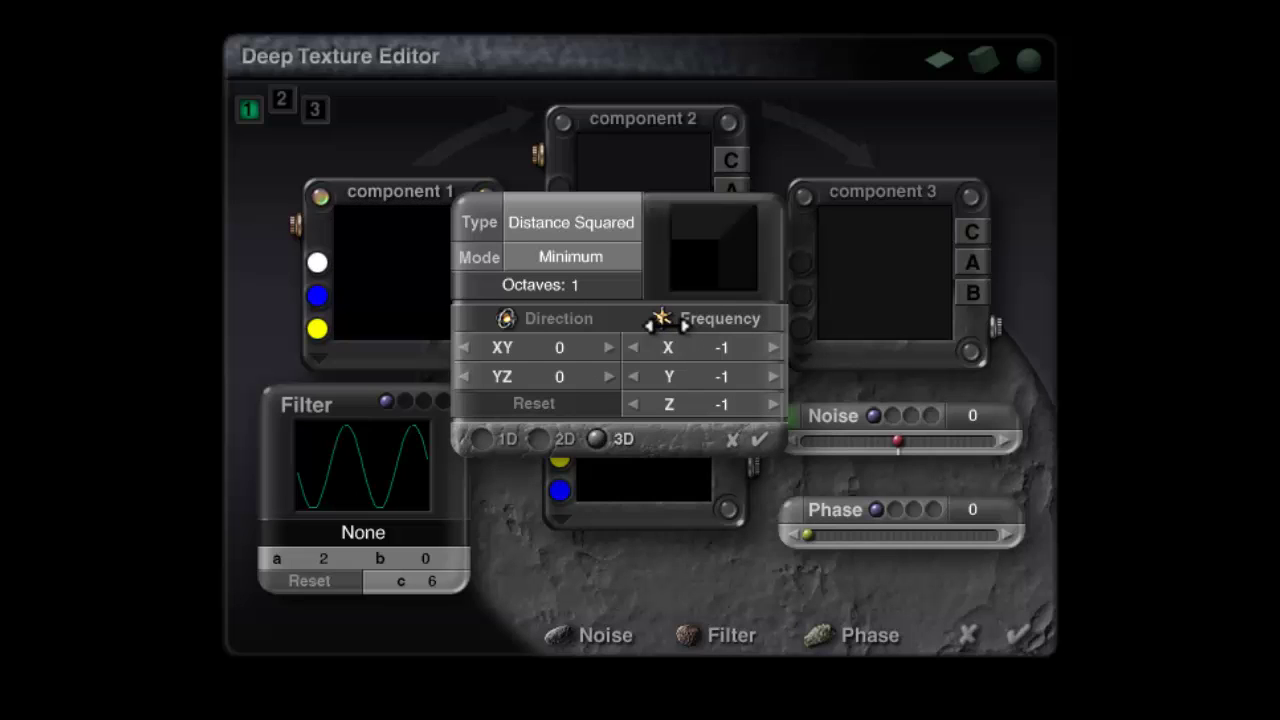
left_click(761, 442)
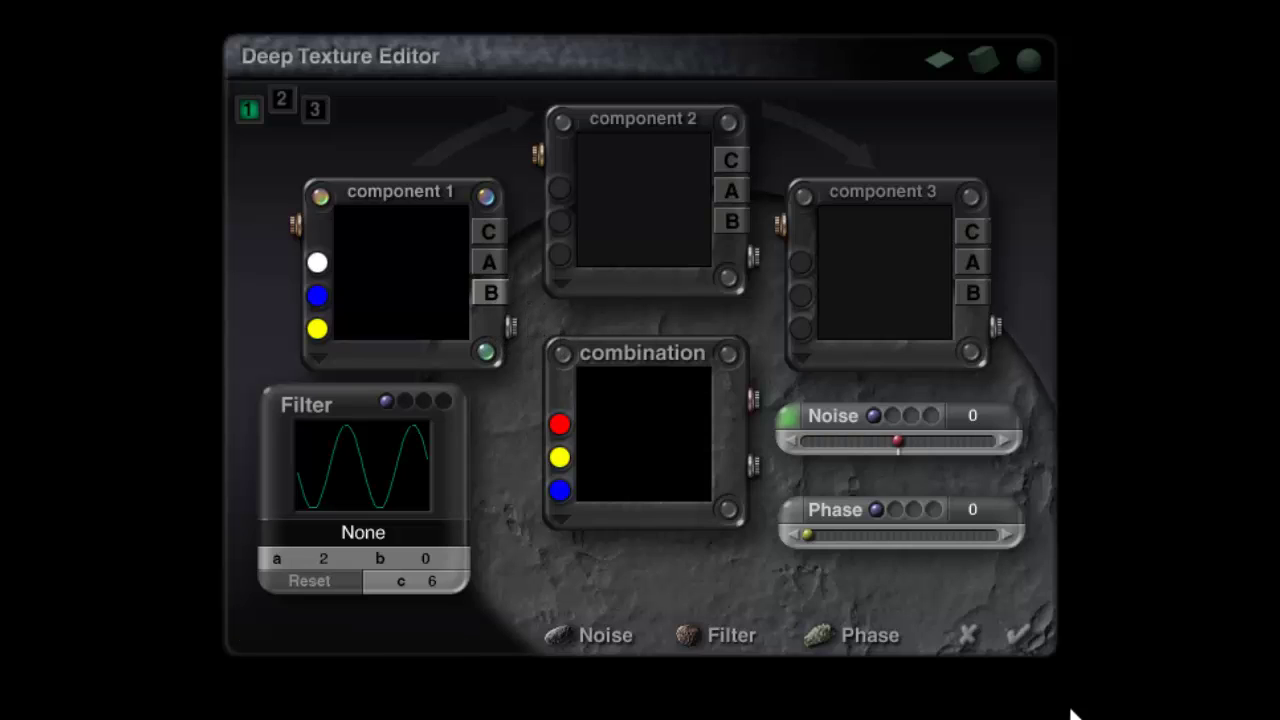
left_click(1019, 636)
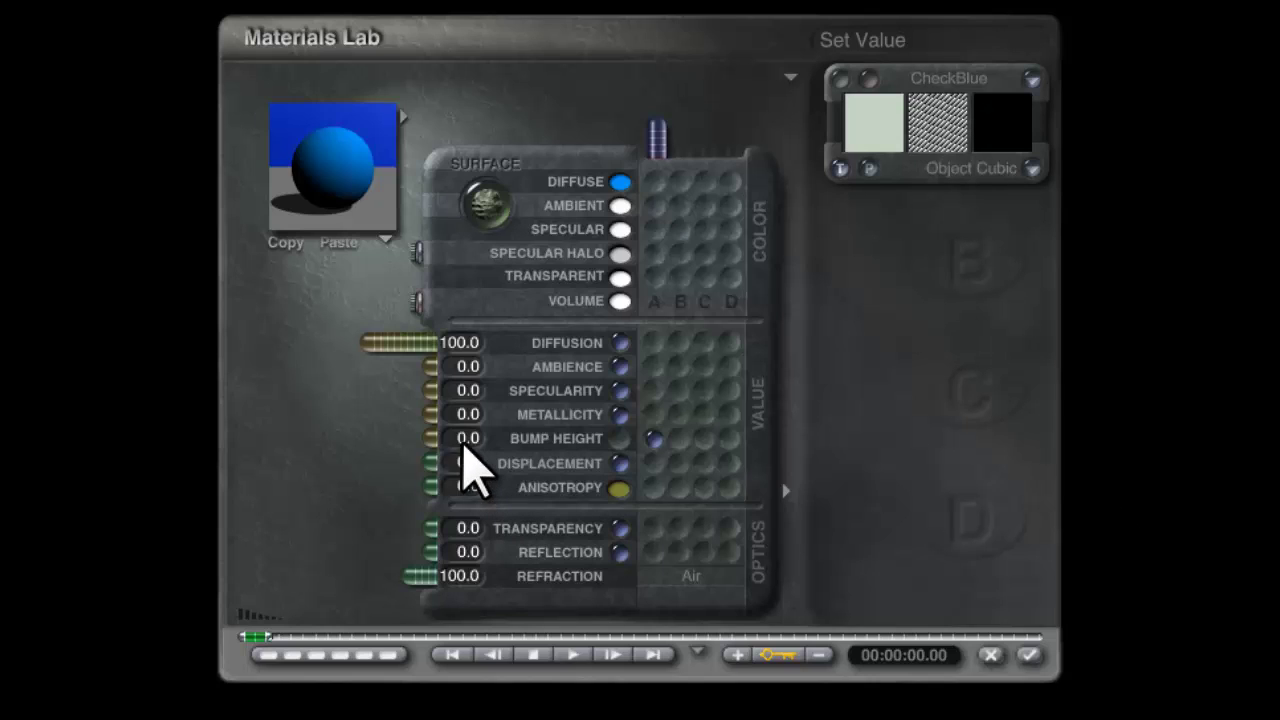
Set the material's Bump Height to 9999.99.
left_click(461, 440)
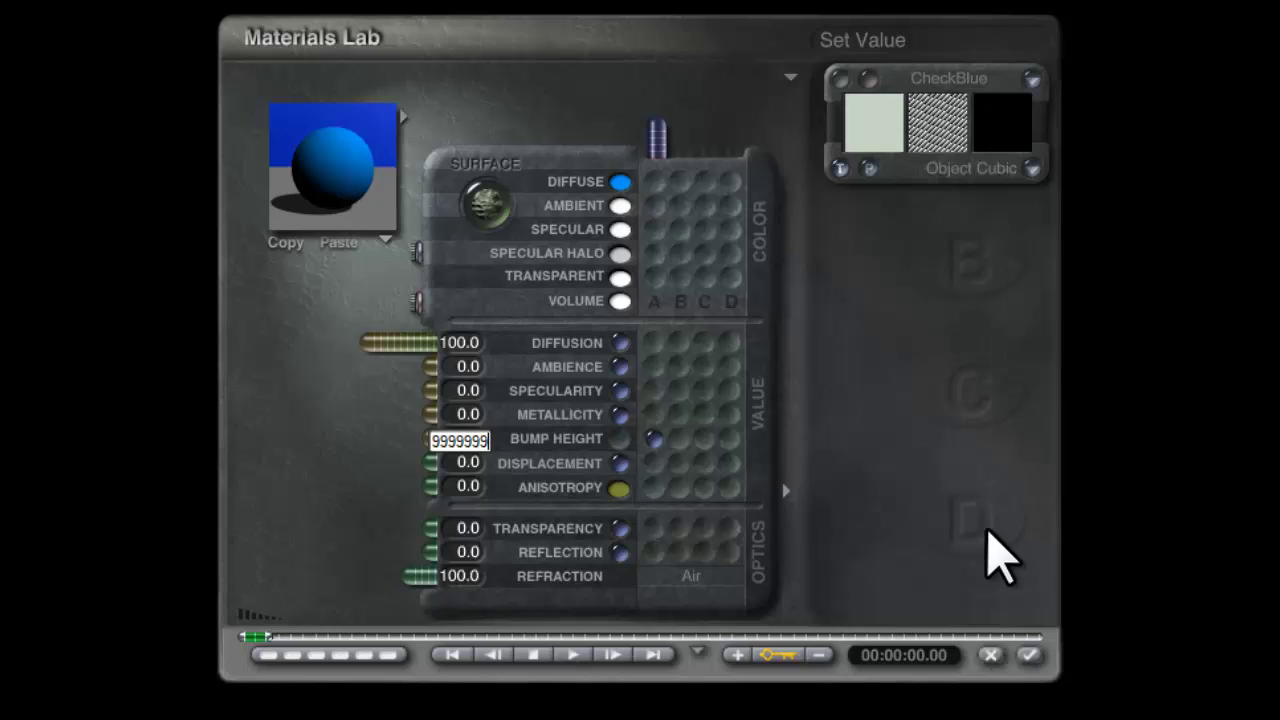
key("Return")
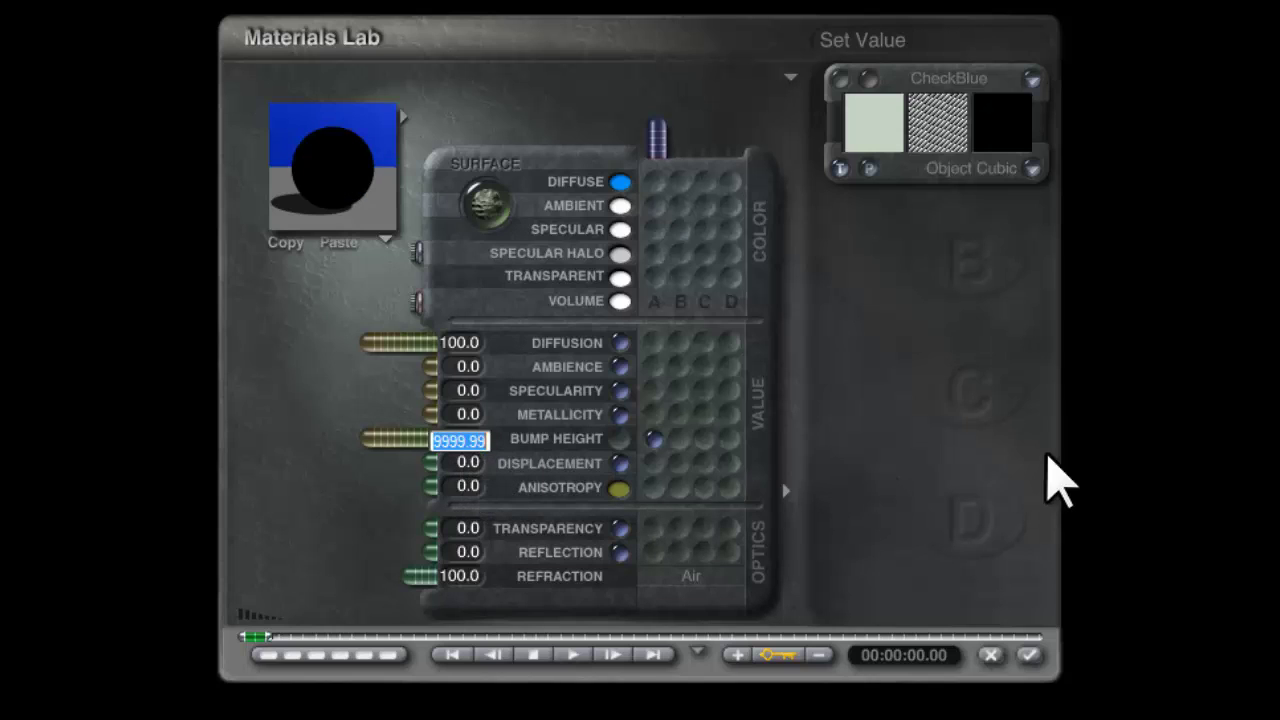
key("Return")
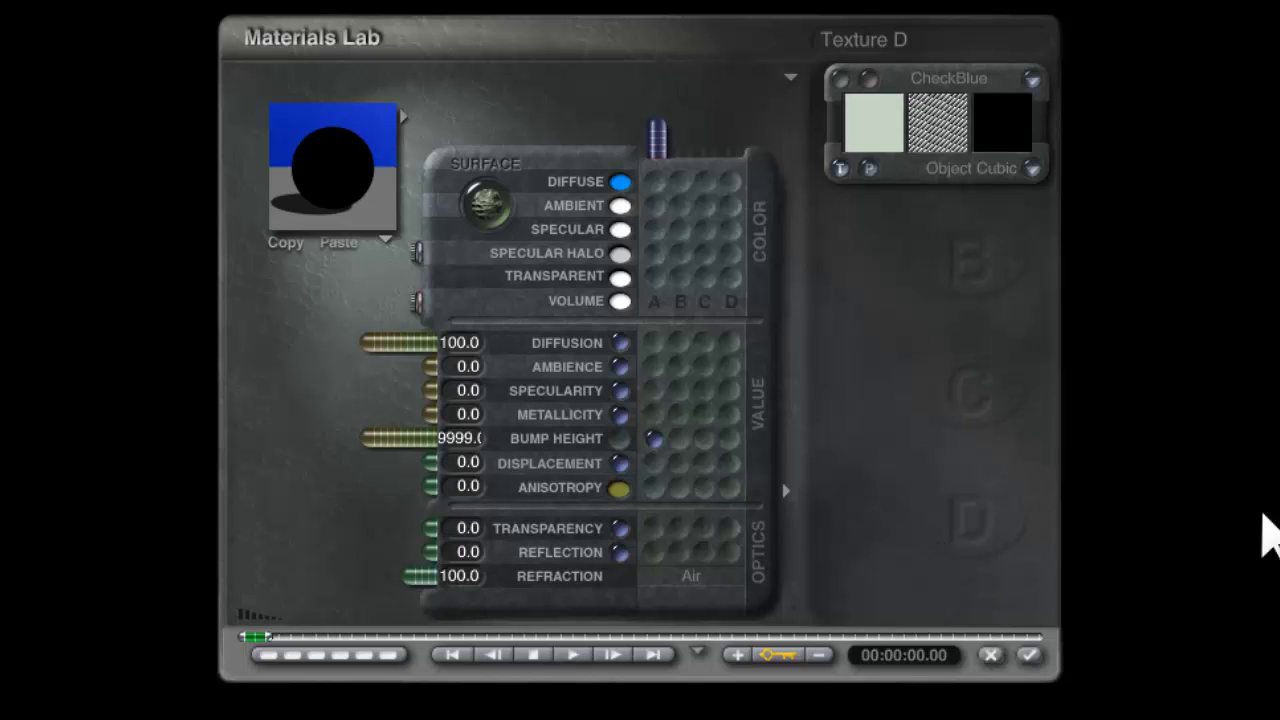
Change the CheckBlue texture's mapping from Object Cubic to Parametric, accept the material and render the dragon.
left_click(1030, 178)
left_click(1133, 280)
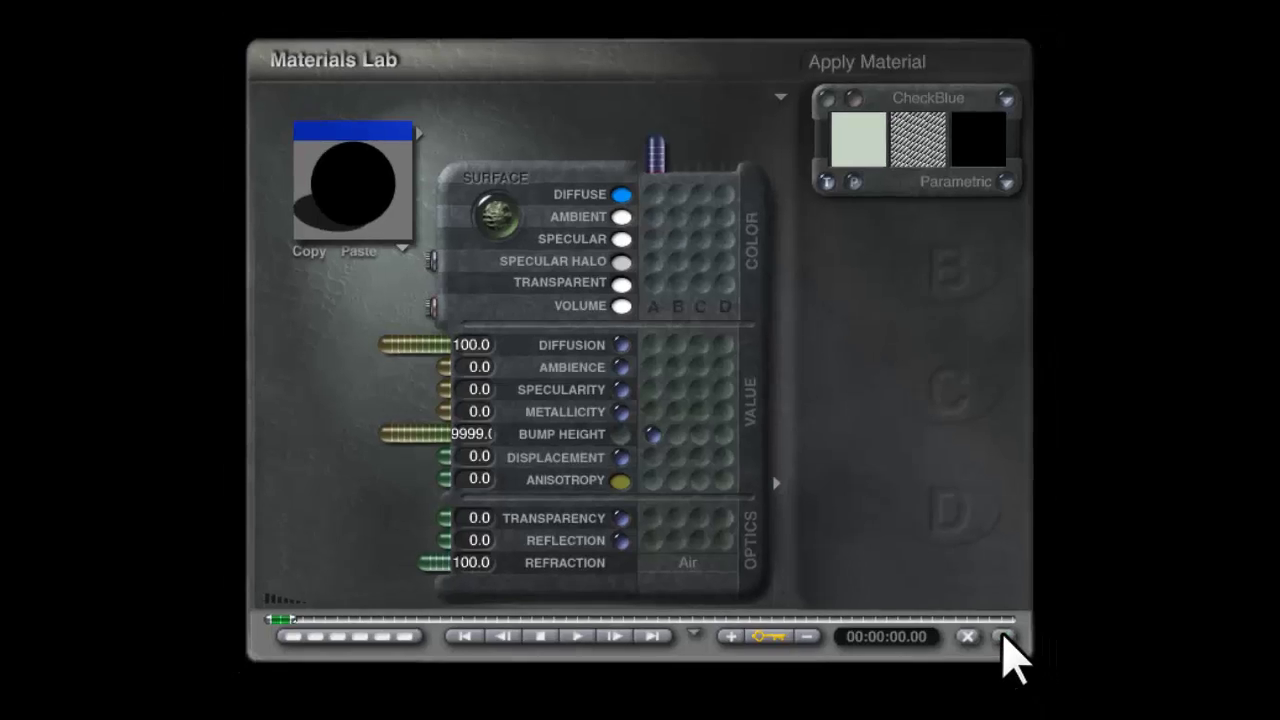
left_click(1000, 636)
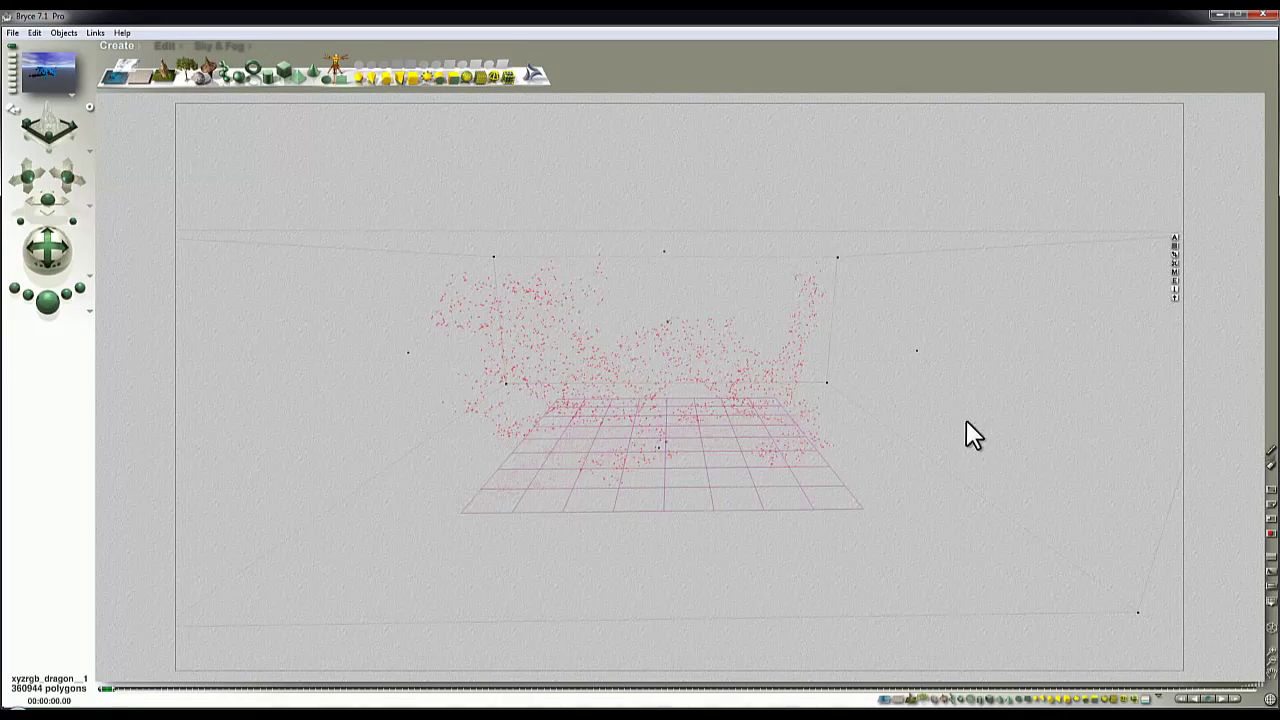
left_click(50, 300)
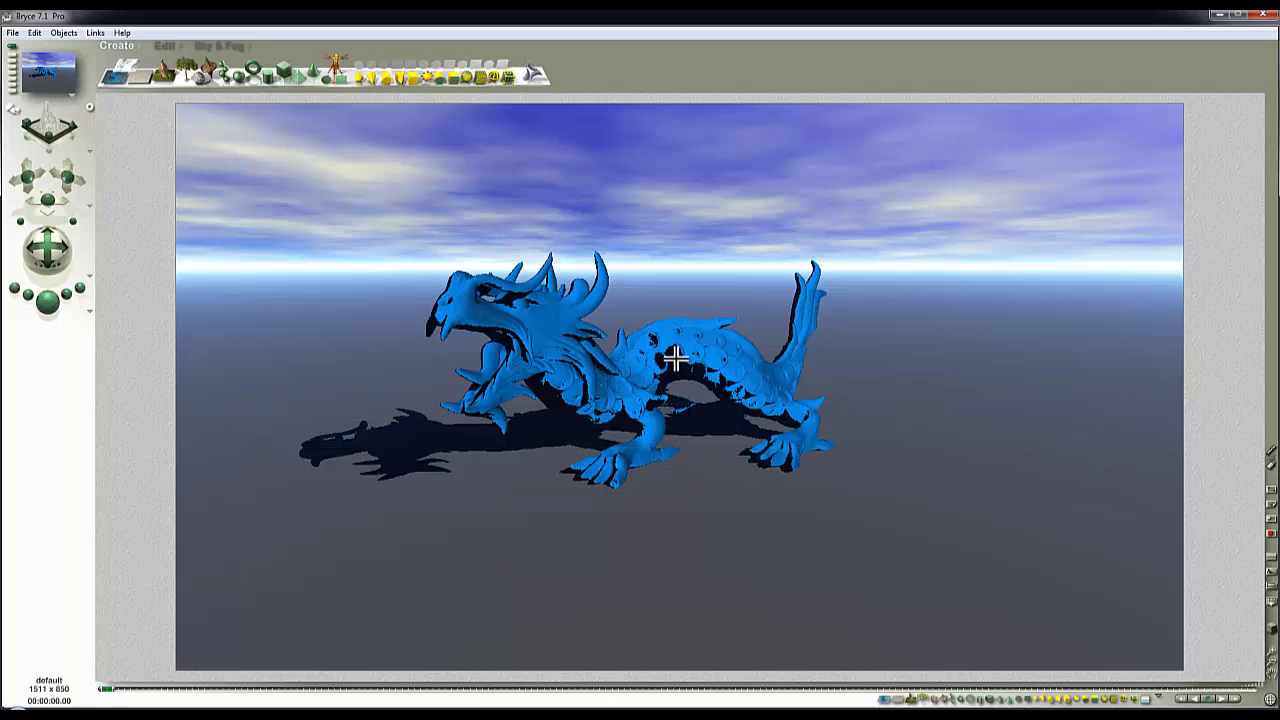
In the top view, rotate the dragon about the Y axis and move it to the left edge of the ground grid.
left_click(674, 418)
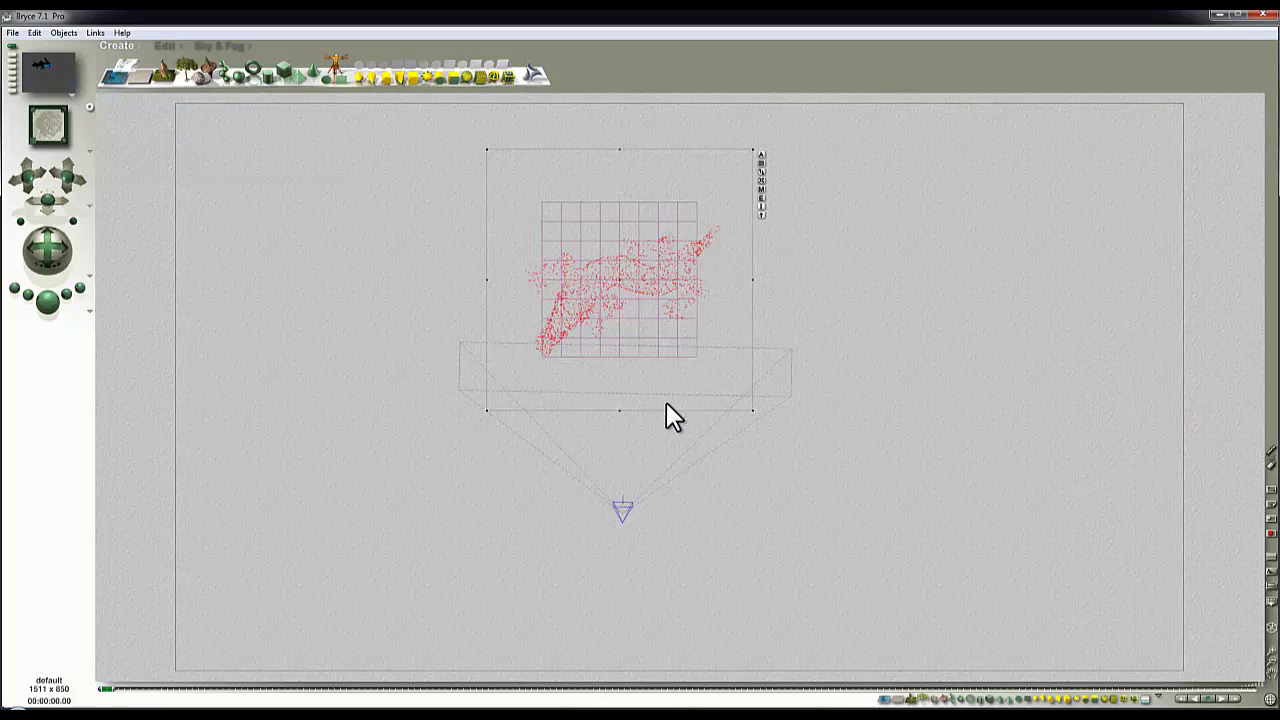
left_click(165, 46)
mouse_move(204, 72)
left_mouse_down()
mouse_move(160, 72)
mouse_move(204, 72)
left_mouse_up()
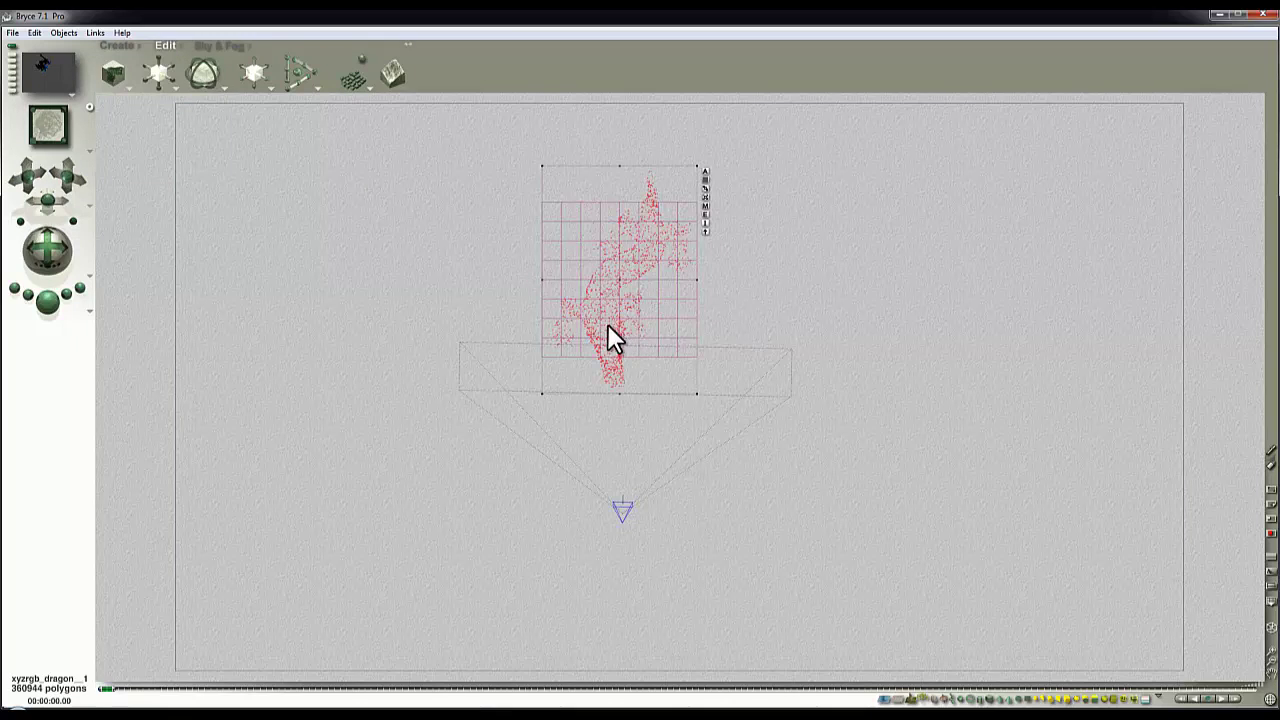
left_click_drag(614, 340, 500, 335)
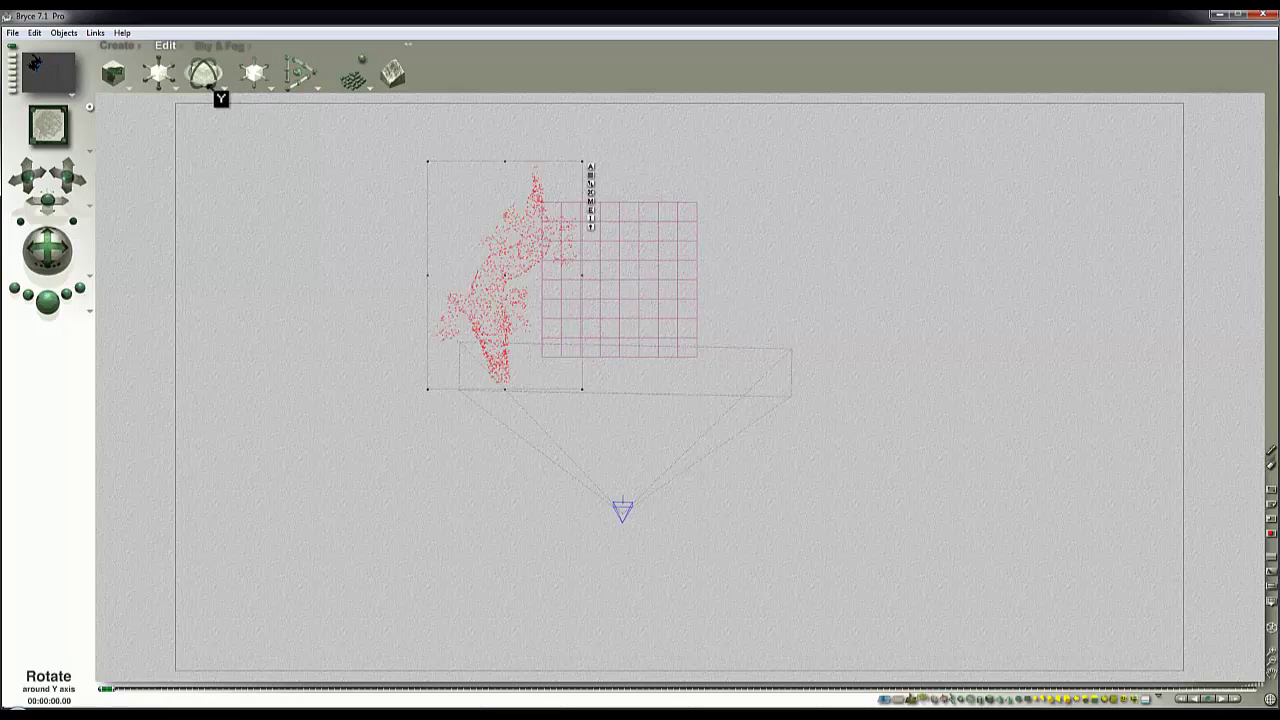
left_click_drag(208, 83, 206, 145)
Move the camera to the right of the grid and rotate it about 90 degrees around Y to face the dragon.
left_click_drag(620, 500, 857, 317)
left_click_drag(218, 88, 205, 78)
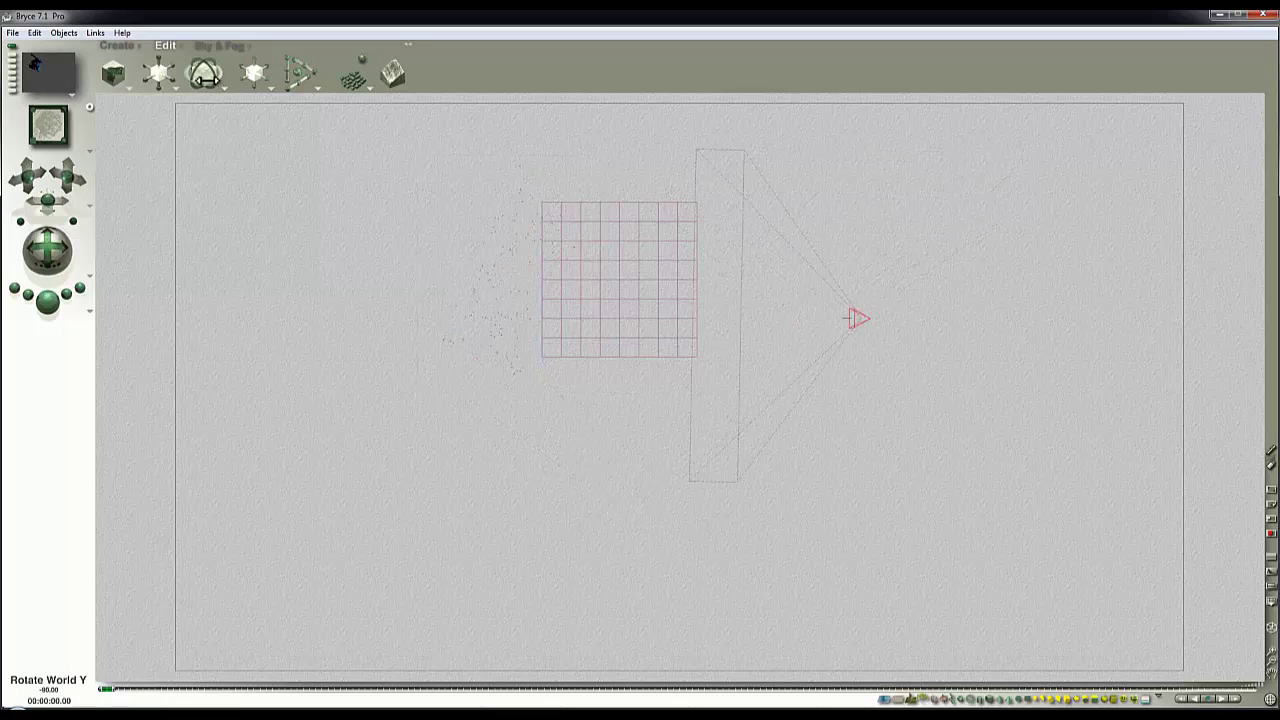
Return to the camera view, bring the camera in so the dragon fills the frame, and render it.
key("1")
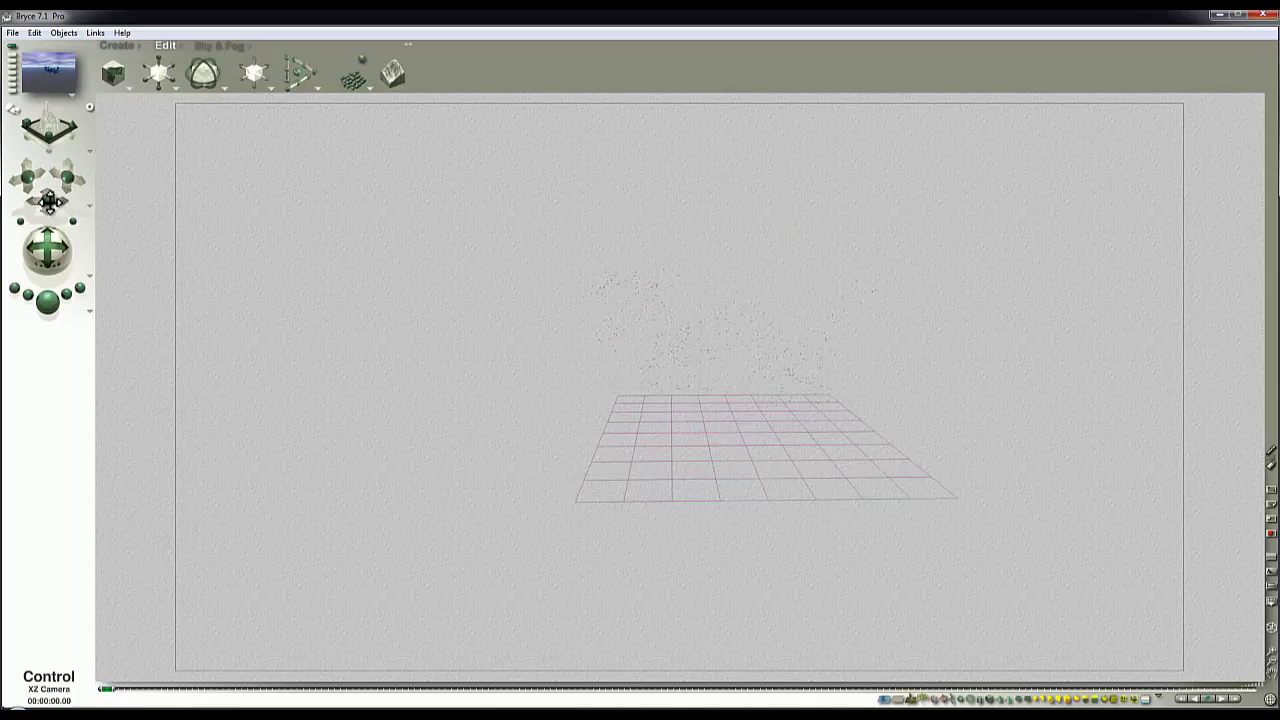
left_click_drag(48, 200, 66, 178)
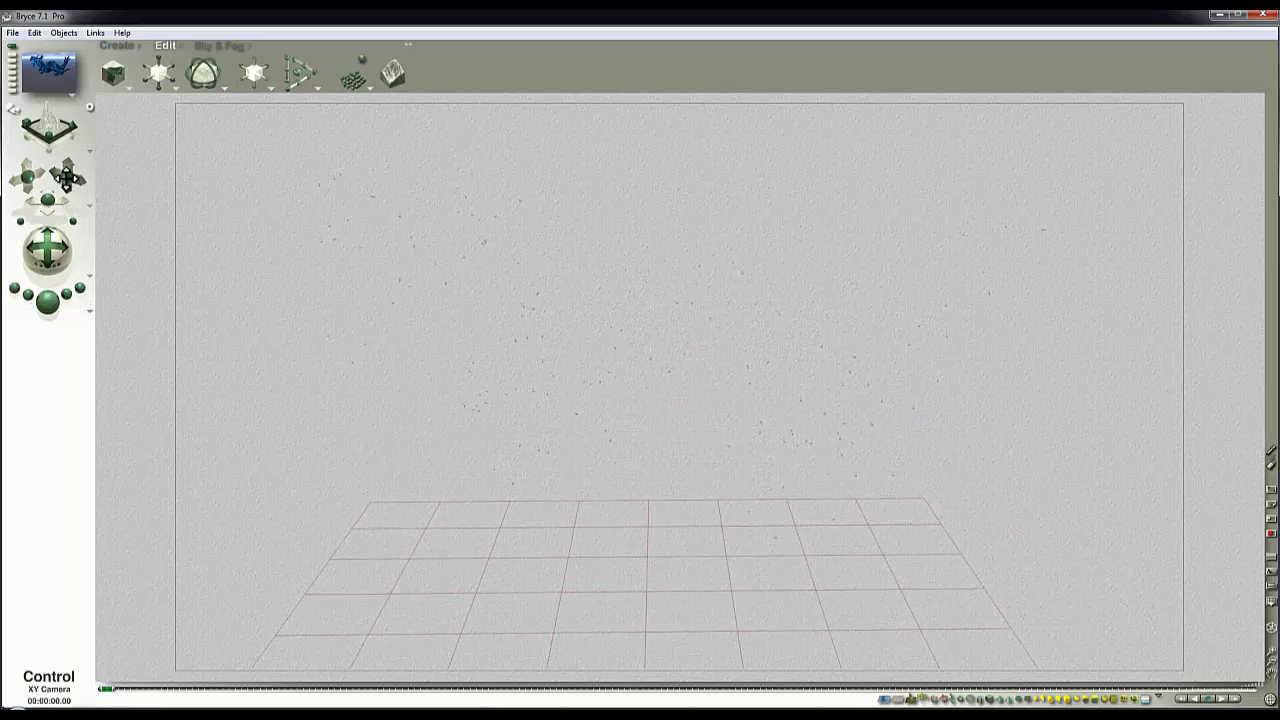
left_click(48, 300)
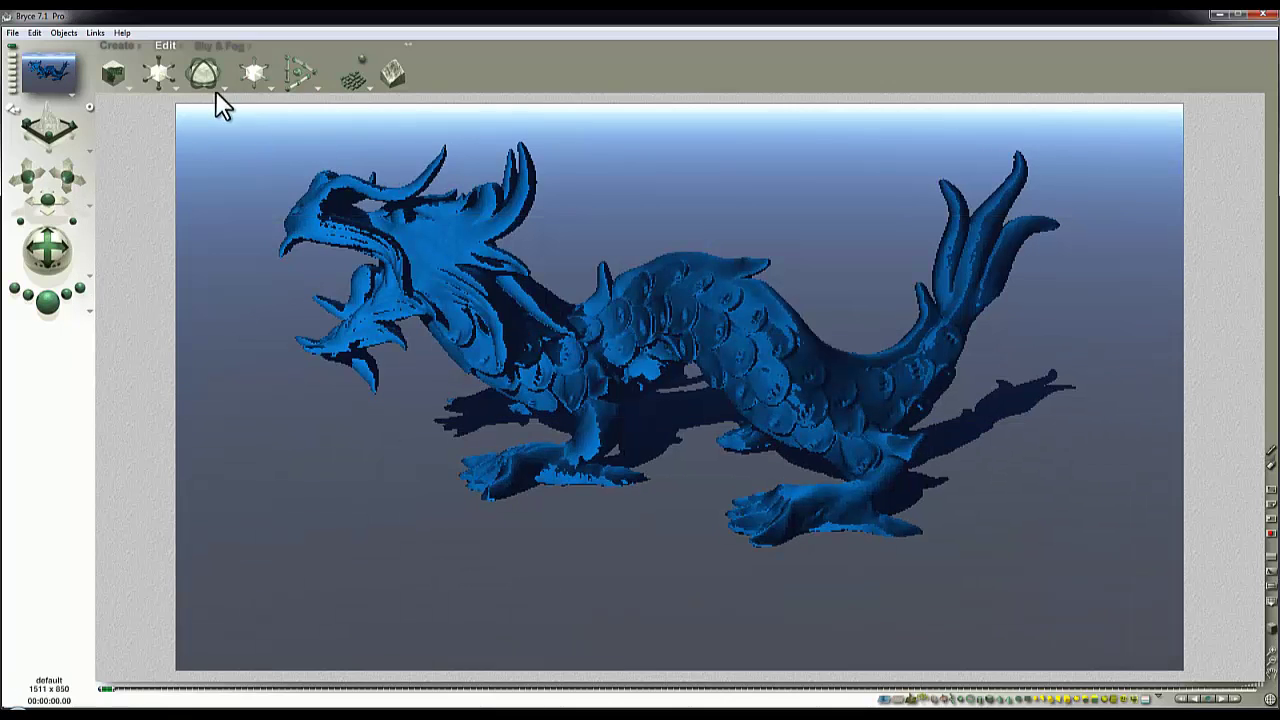
Select the dragon and turn it slightly about the vertical axis.
left_click(215, 92)
left_click(471, 272, "ctrl")
left_click(514, 300)
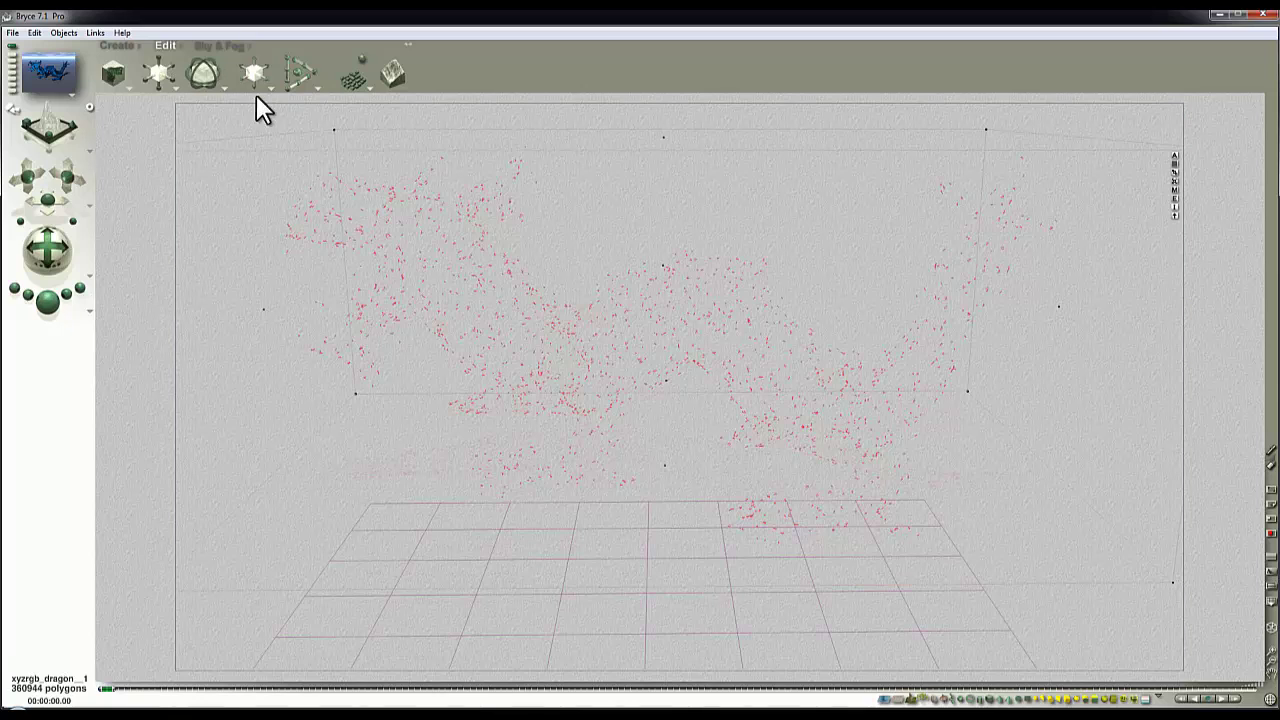
left_click_drag(220, 93, 232, 93)
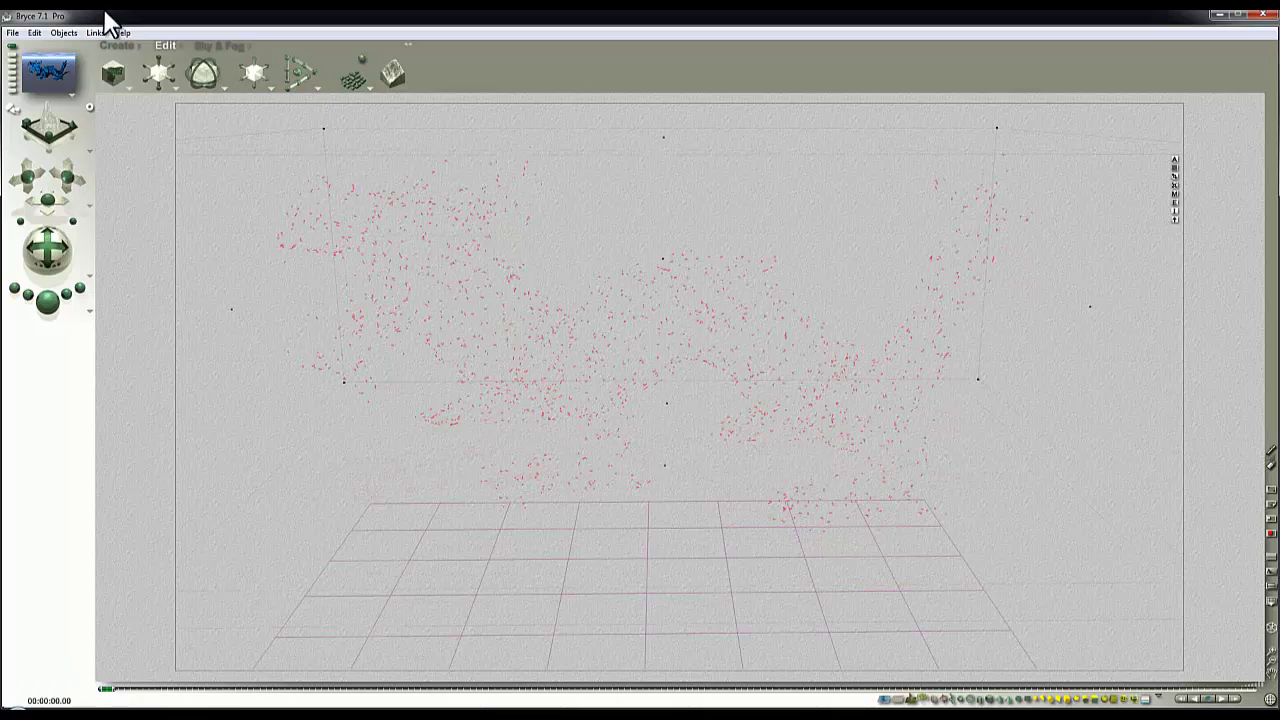
Remove the sky's haze and reposition the sun to an azimuth of about 73 and altitude of about 41, rendering to check the lighting.
left_click(206, 43)
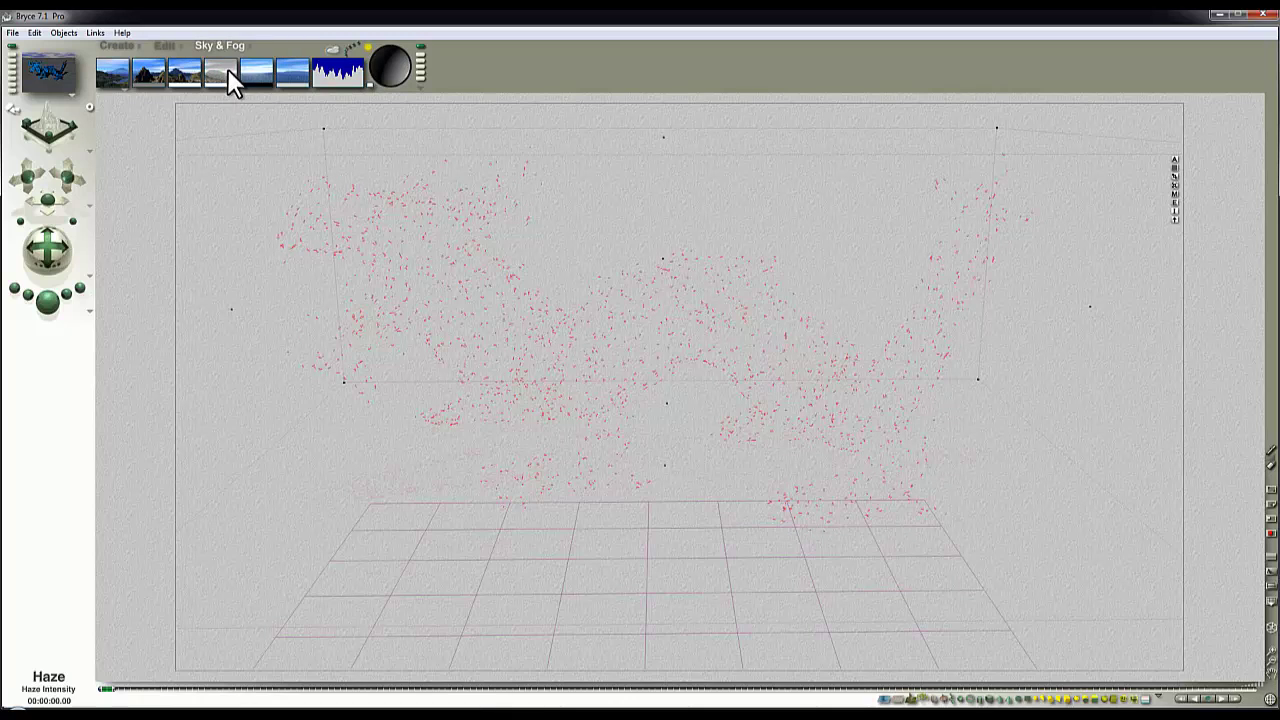
left_click(47, 300)
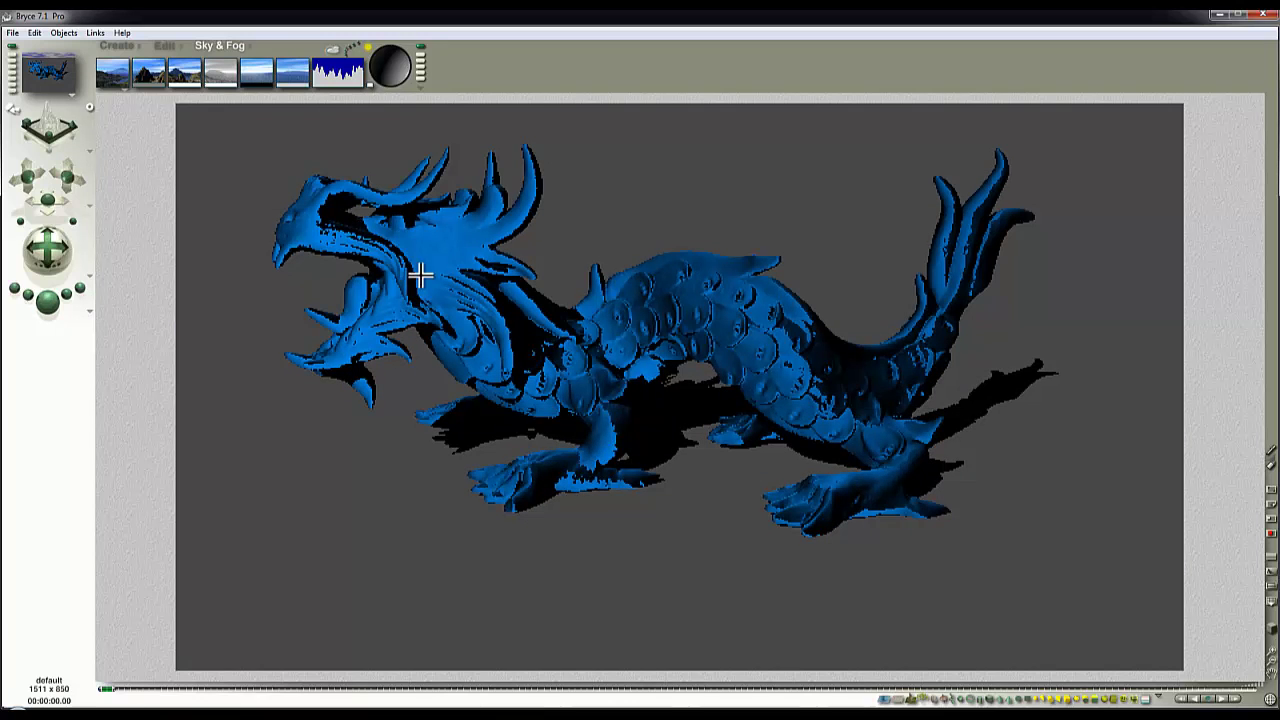
left_click(393, 68)
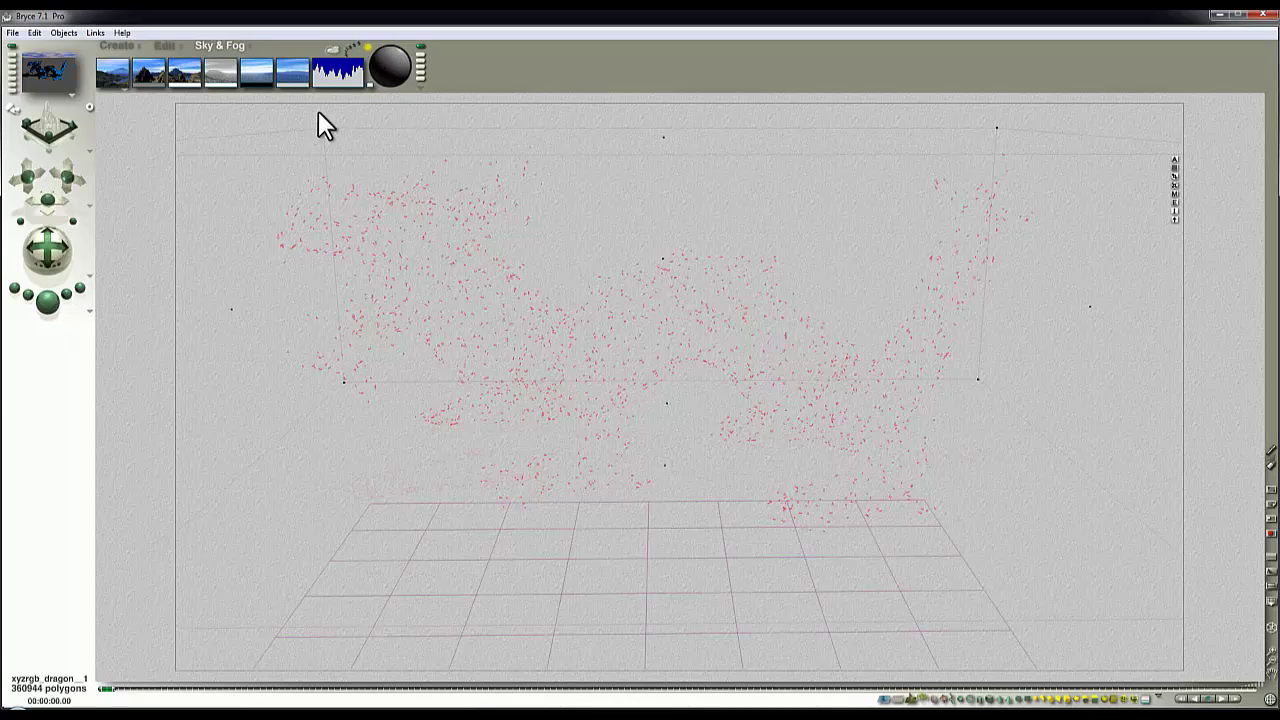
left_click(50, 302)
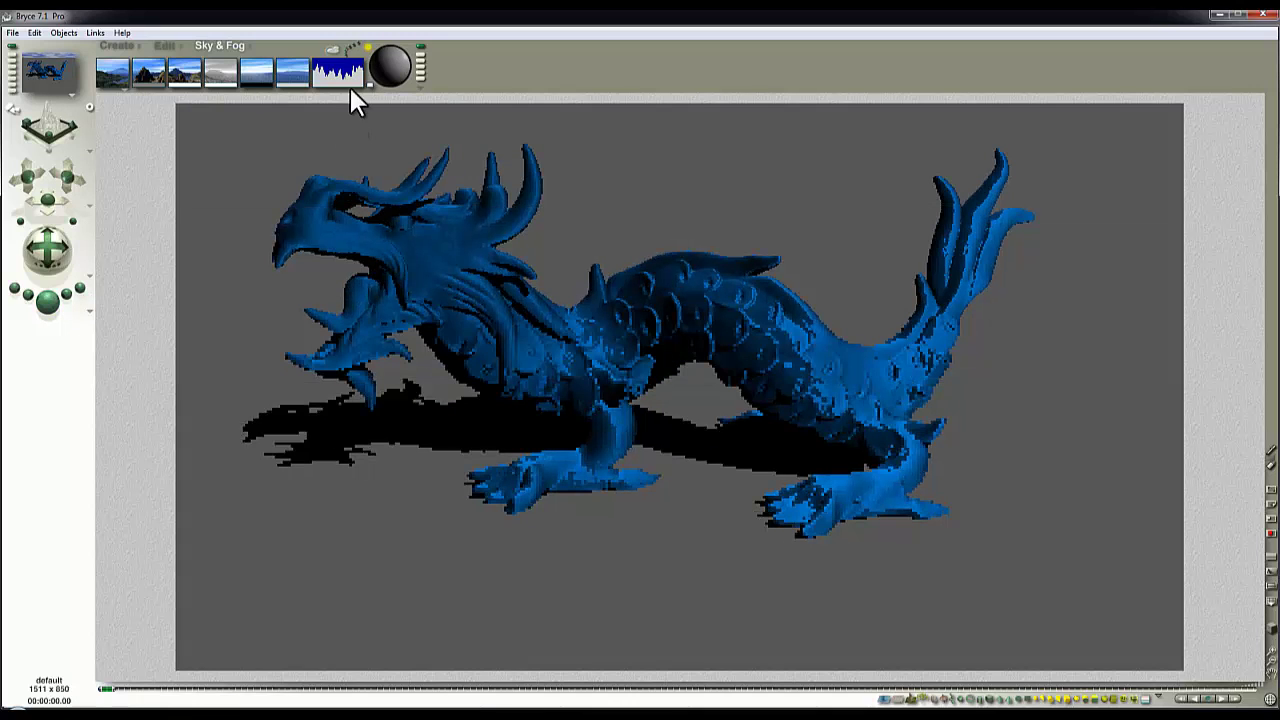
left_click(202, 262)
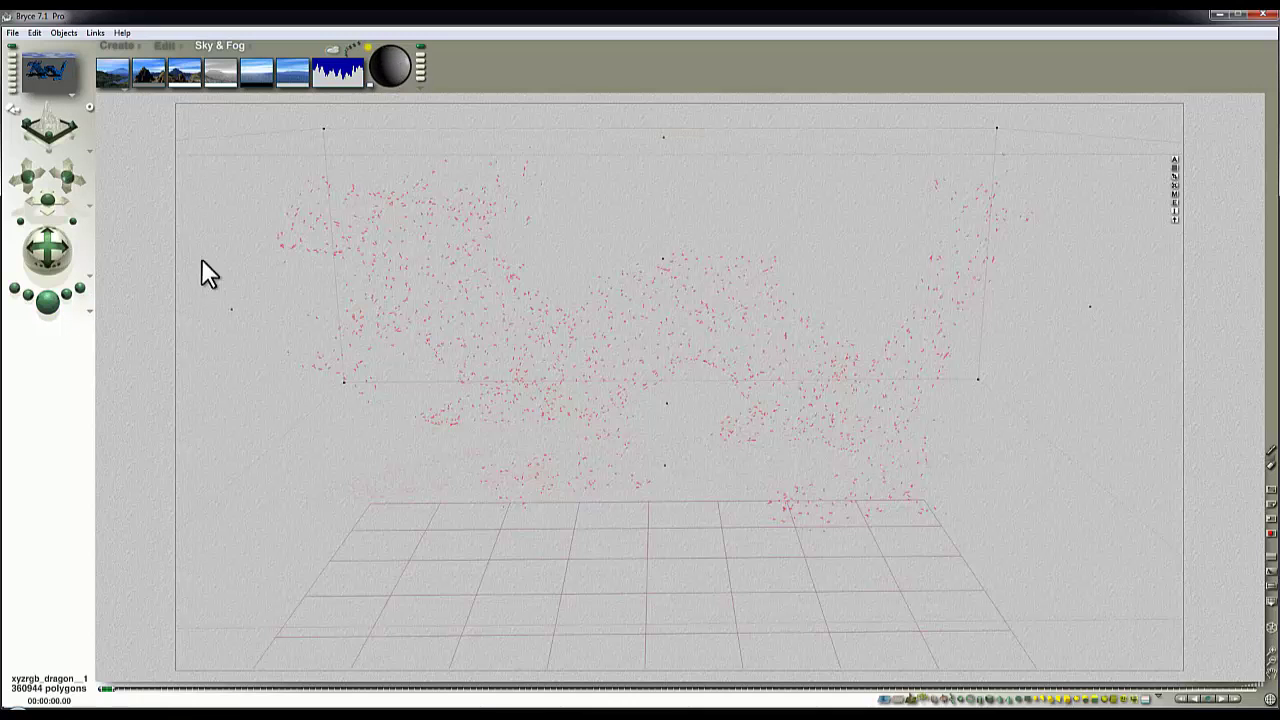
left_click(62, 314)
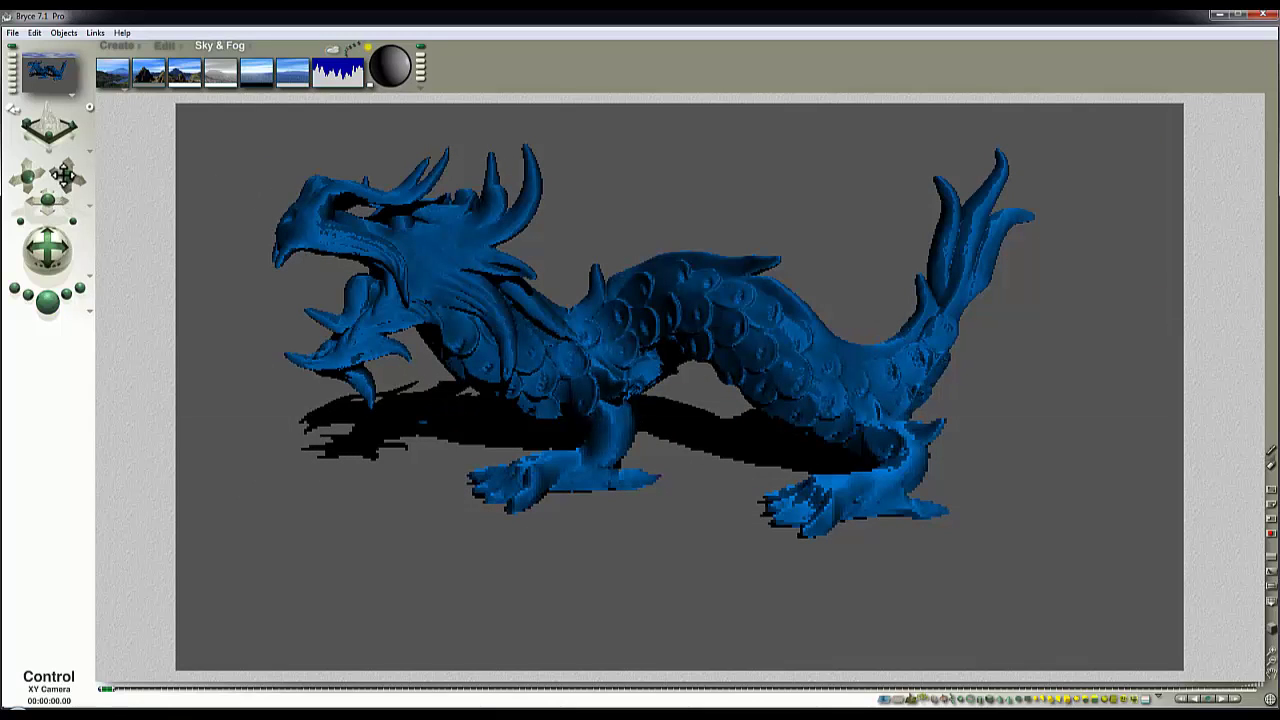
Set the sun's diffuse intensity to 120 in the Sky Lab and switch its preview to Render in Scene.
left_click_drag(63, 175, 70, 178)
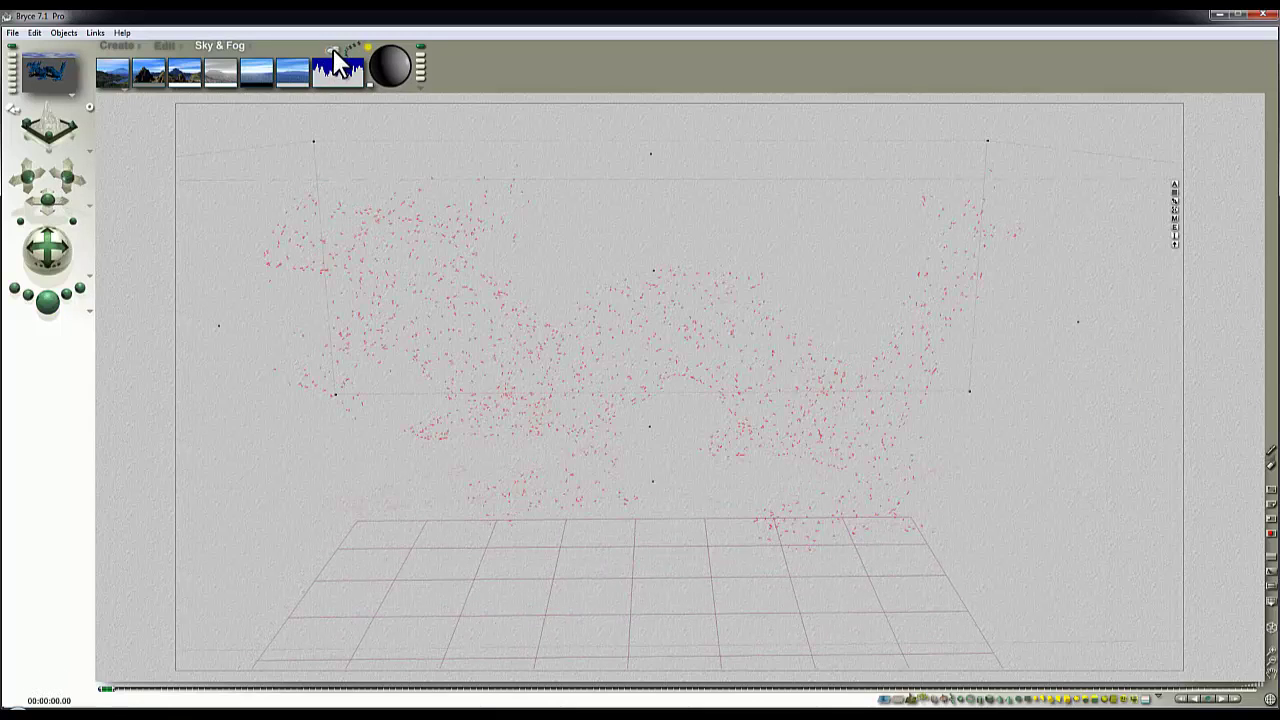
left_click(335, 55)
left_click(646, 507)
type("12")
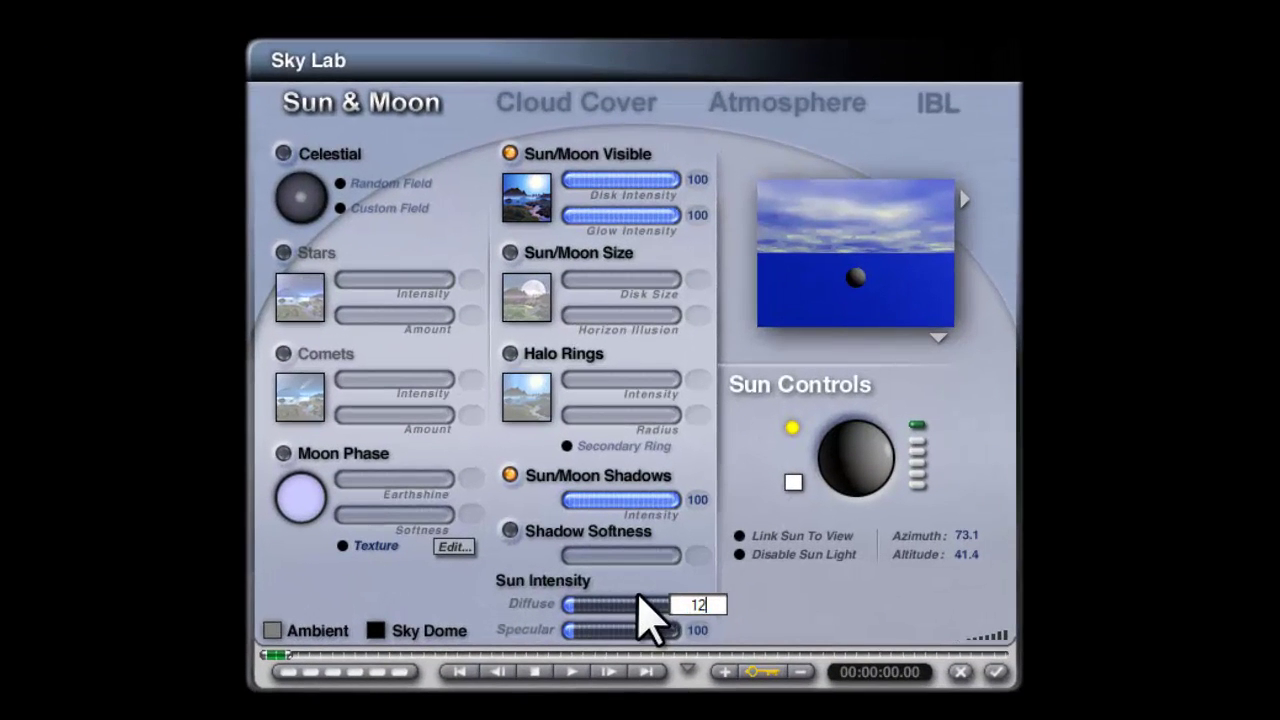
type("0")
key("Return")
left_click(939, 339)
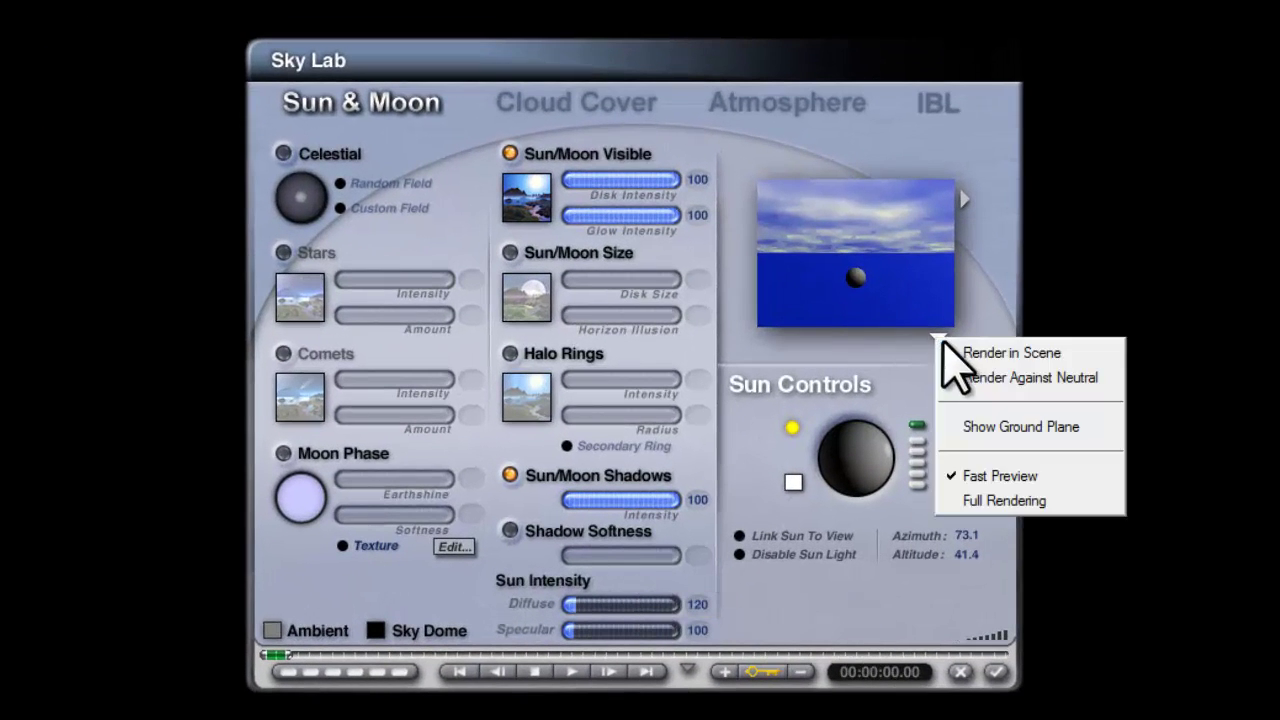
left_click(952, 352)
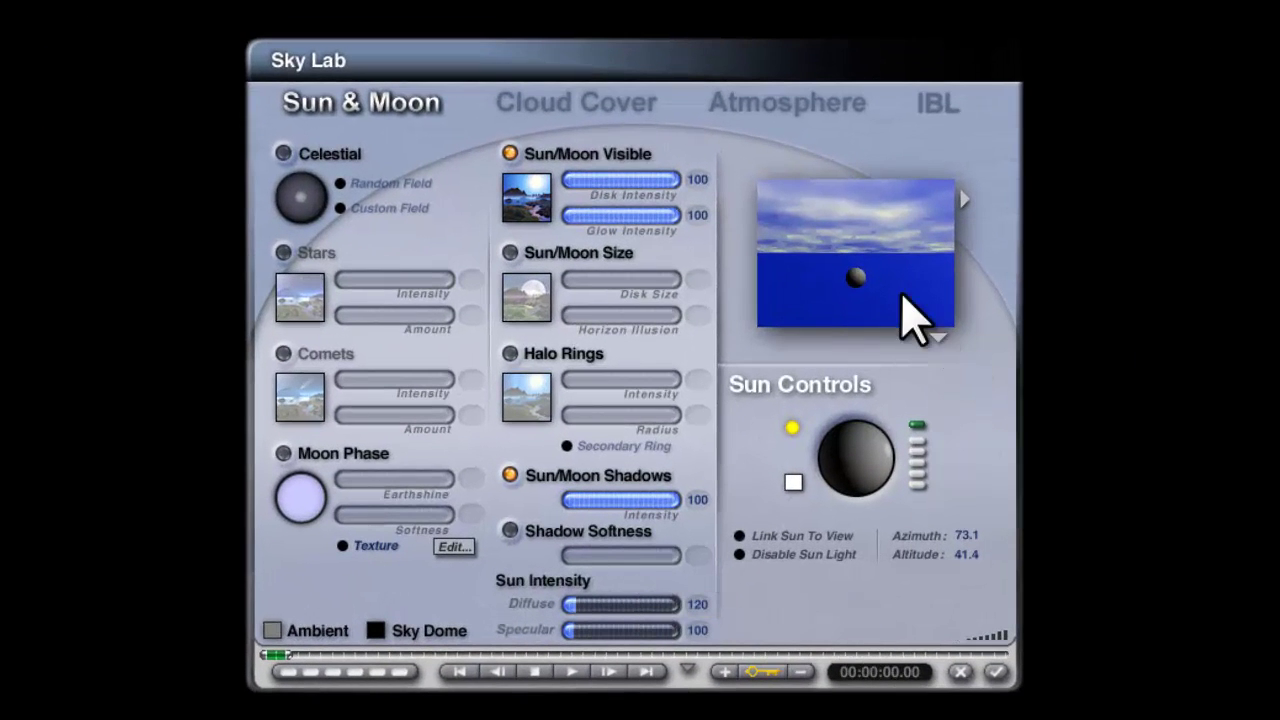
Set the sun's diffuse intensity to 140, accept the sky settings and render the dragon.
left_click(700, 604)
type("140")
key("Return")
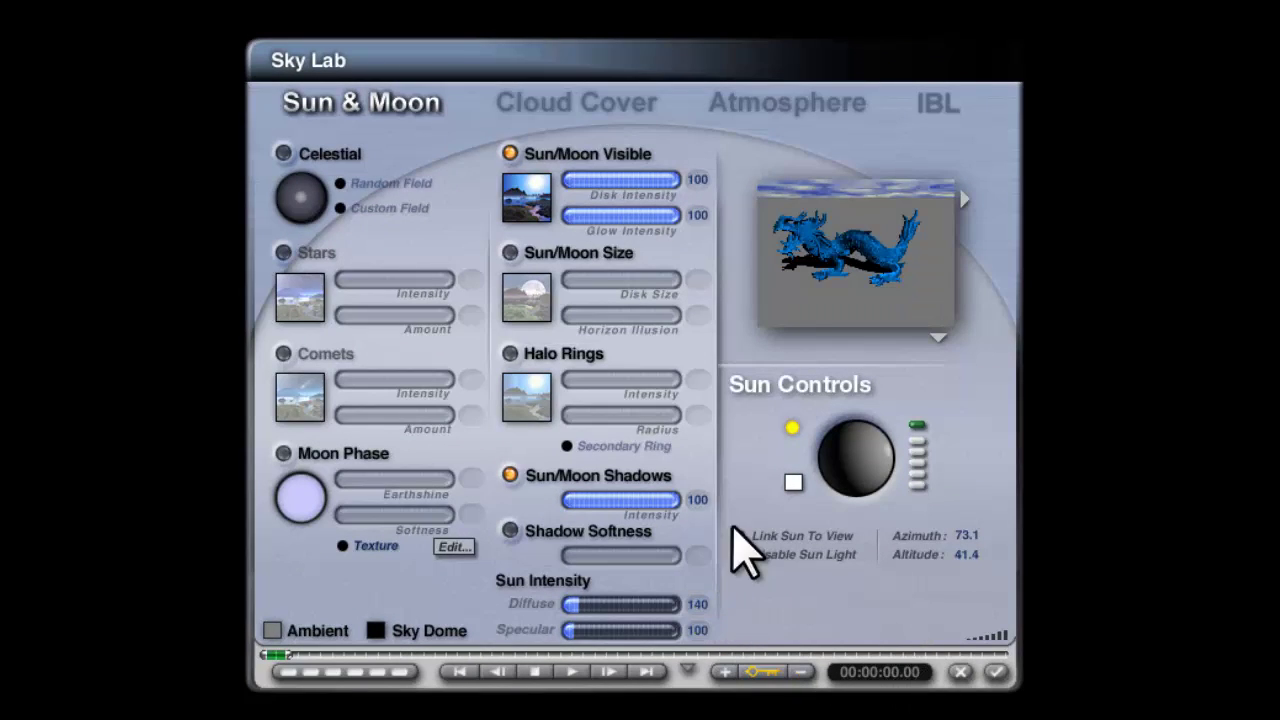
left_click(996, 672)
left_click(48, 302)
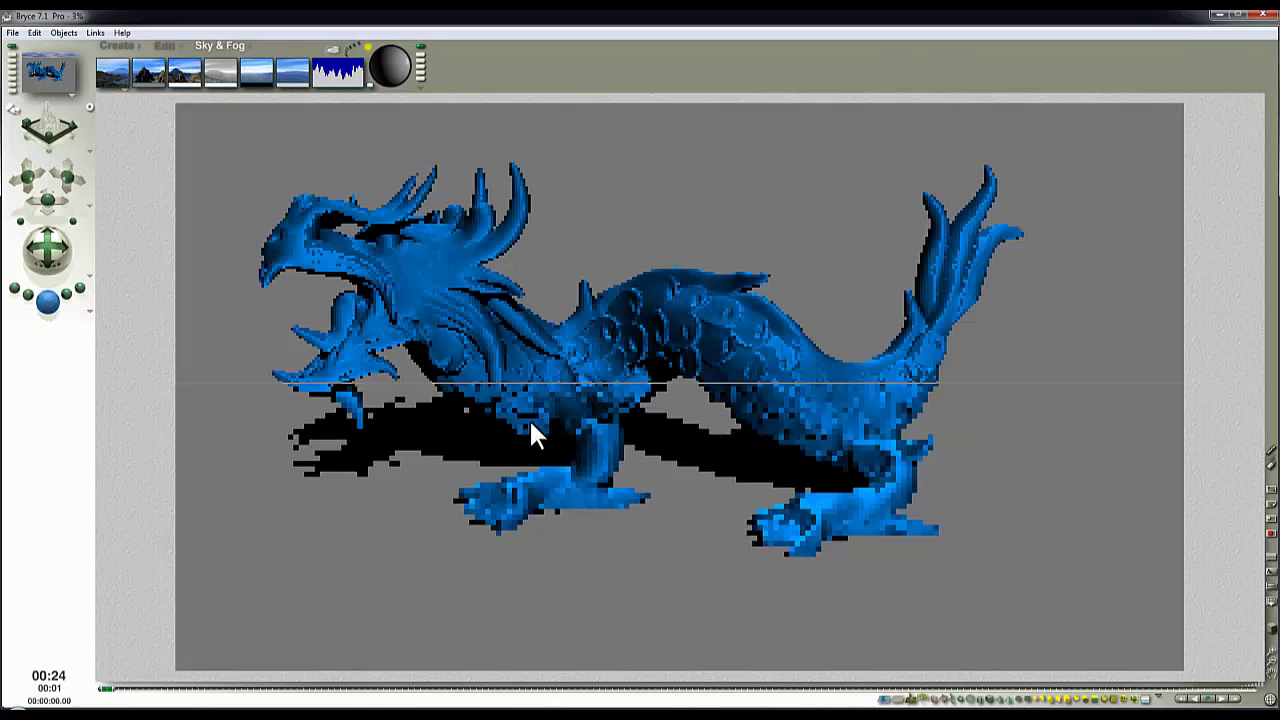